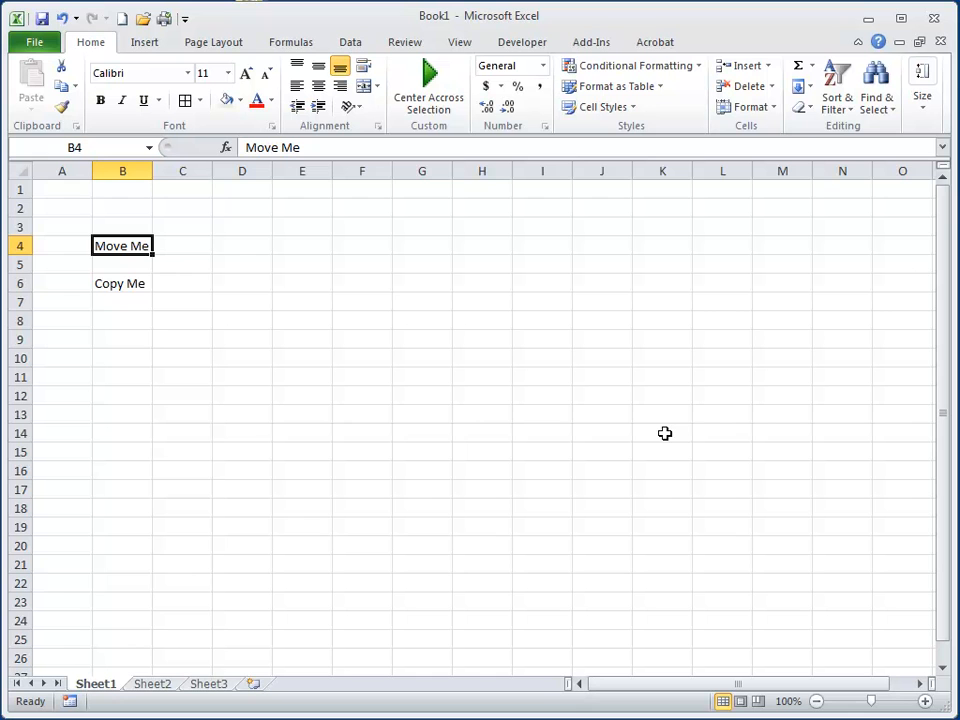
Step: Check in the advanced Excel options that the fill handle and cell drag-and-drop are enabled, and accept the options
{"action": "left_click", "coordinate": [34, 44]}
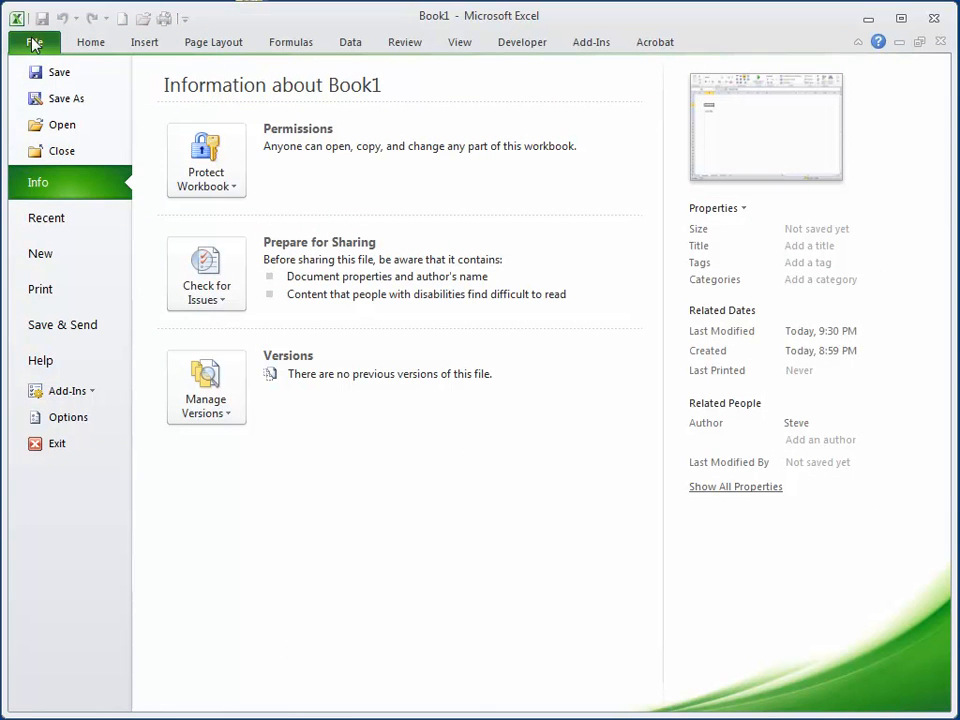
{"action": "left_click", "coordinate": [50, 420]}
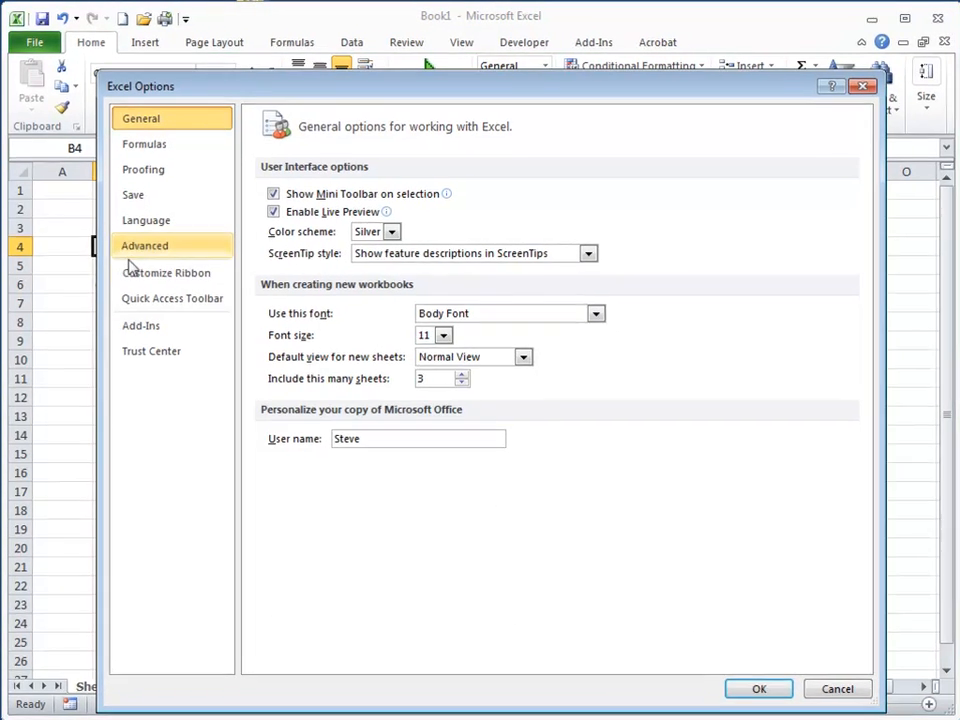
{"action": "left_click", "coordinate": [133, 251]}
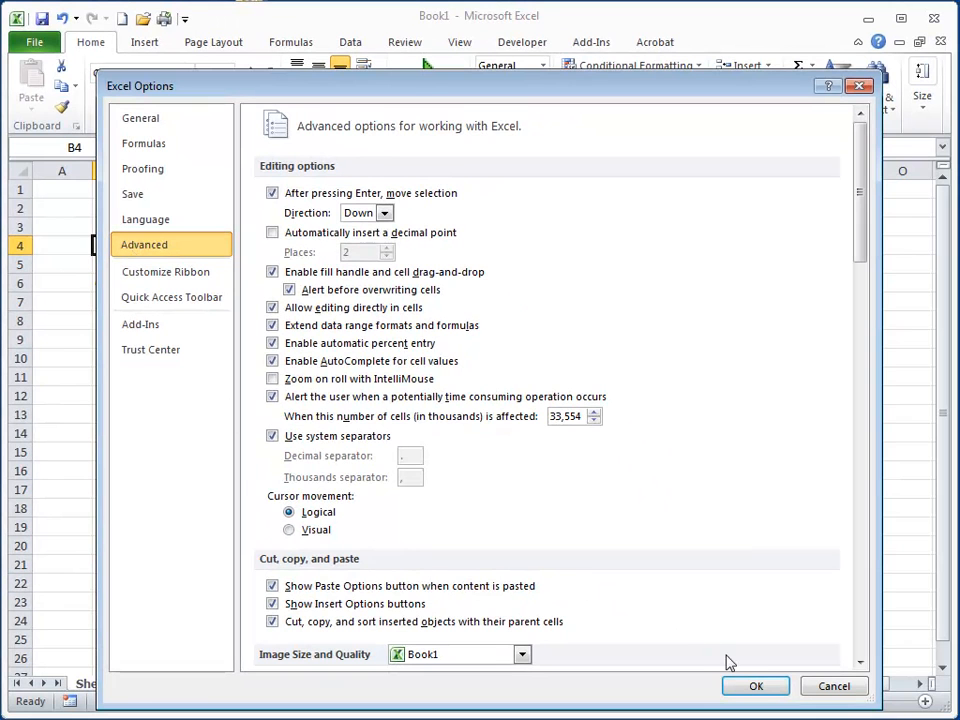
{"action": "left_click", "coordinate": [757, 687]}
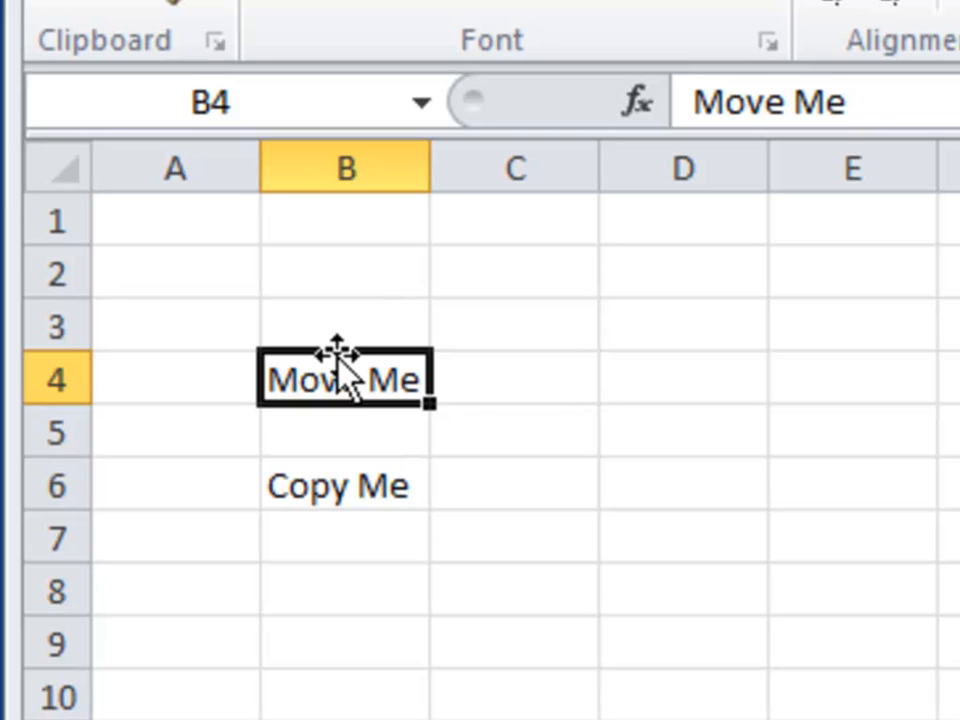
Step: Move the "Move Me" cell from B4 to D4 and bring it back to B4
{"action": "left_click_drag", "start_coordinate": [337, 358], "coordinate": [660, 404]}
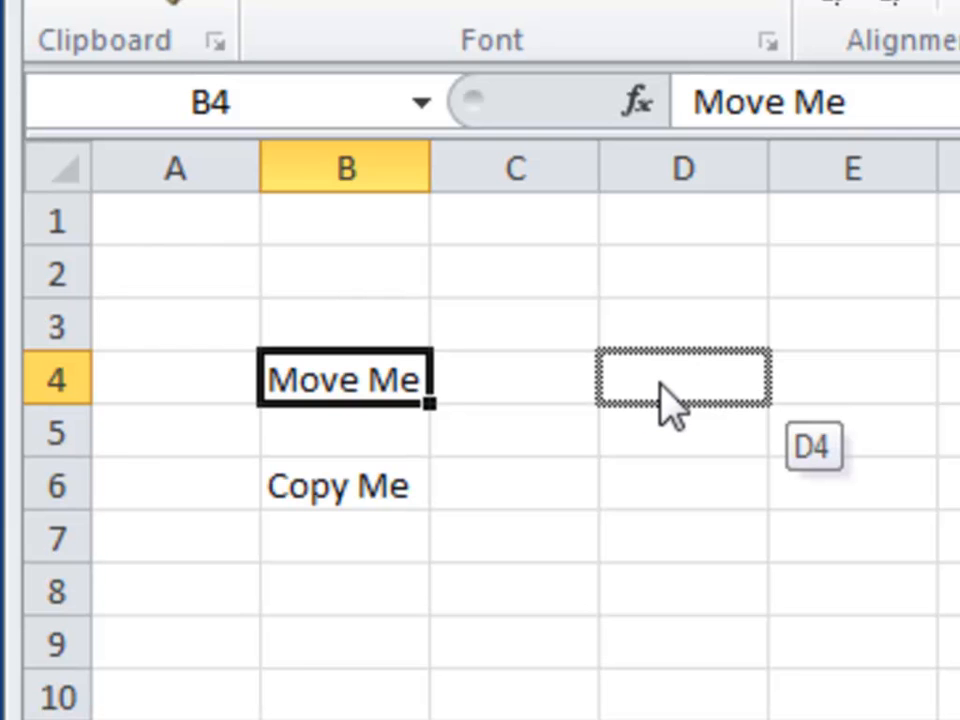
{"action": "left_click_drag", "start_coordinate": [665, 405], "coordinate": [668, 402]}
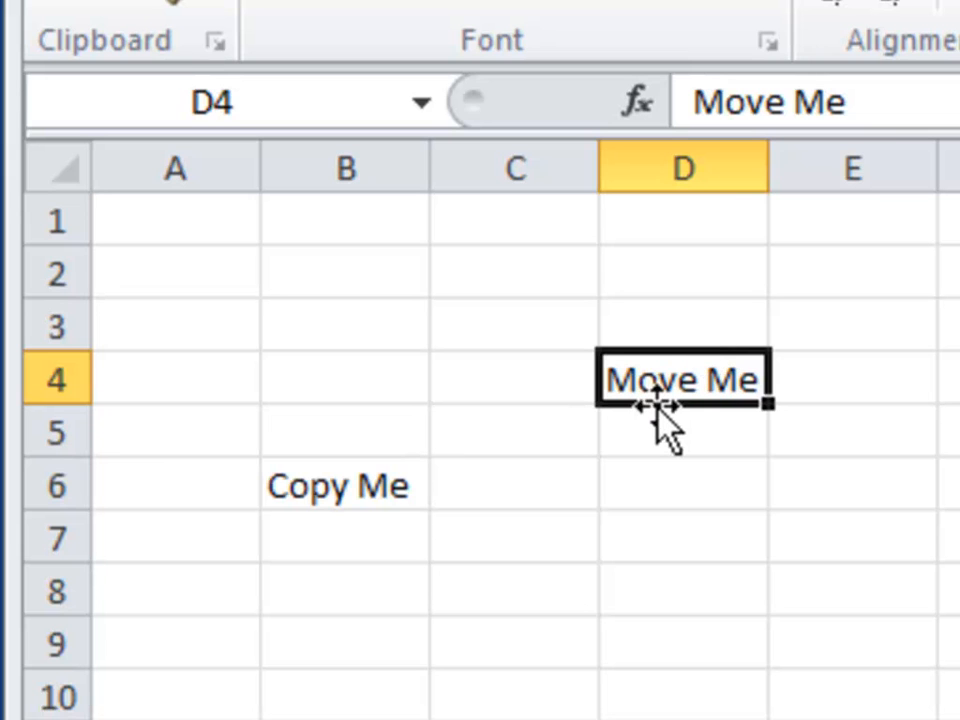
{"action": "left_click_drag", "start_coordinate": [658, 408], "coordinate": [377, 384]}
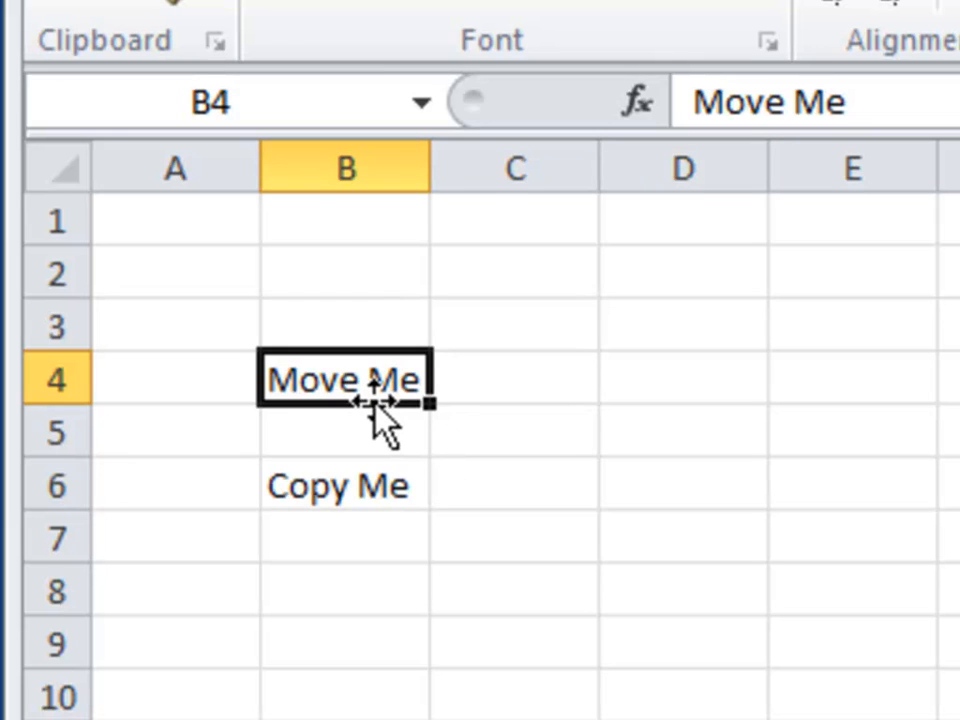
Step: Copy the "Copy Me" cell from B6 directly to D6, keeping the original in place
{"action": "left_click", "coordinate": [345, 492]}
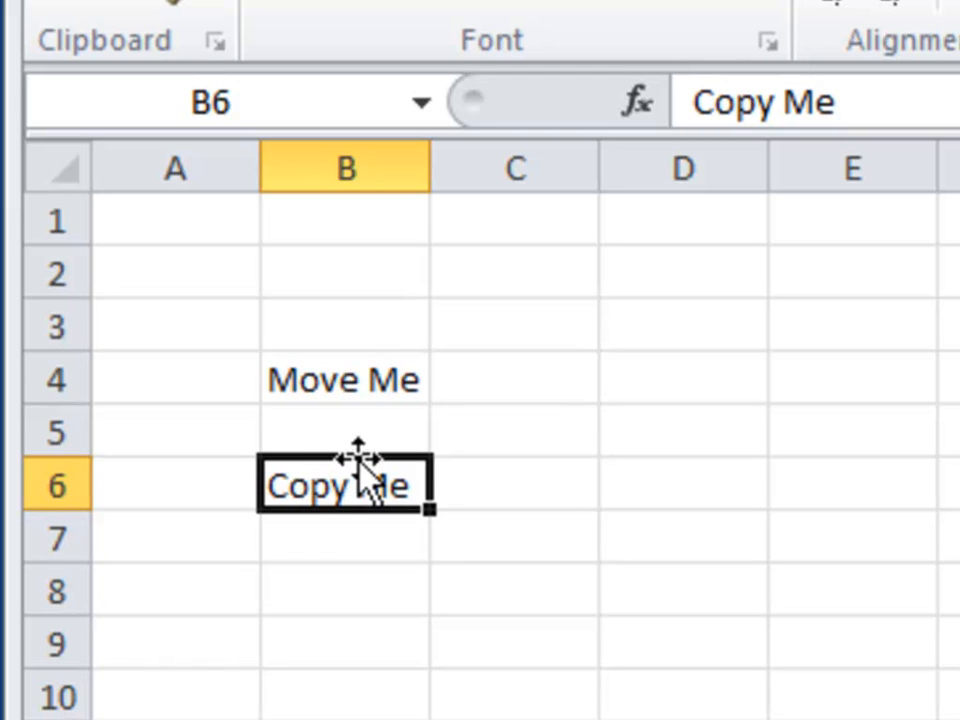
{"action": "left_click_drag", "start_coordinate": [358, 460], "coordinate": [637, 495]}
{"action": "key", "text": "ctrl"}
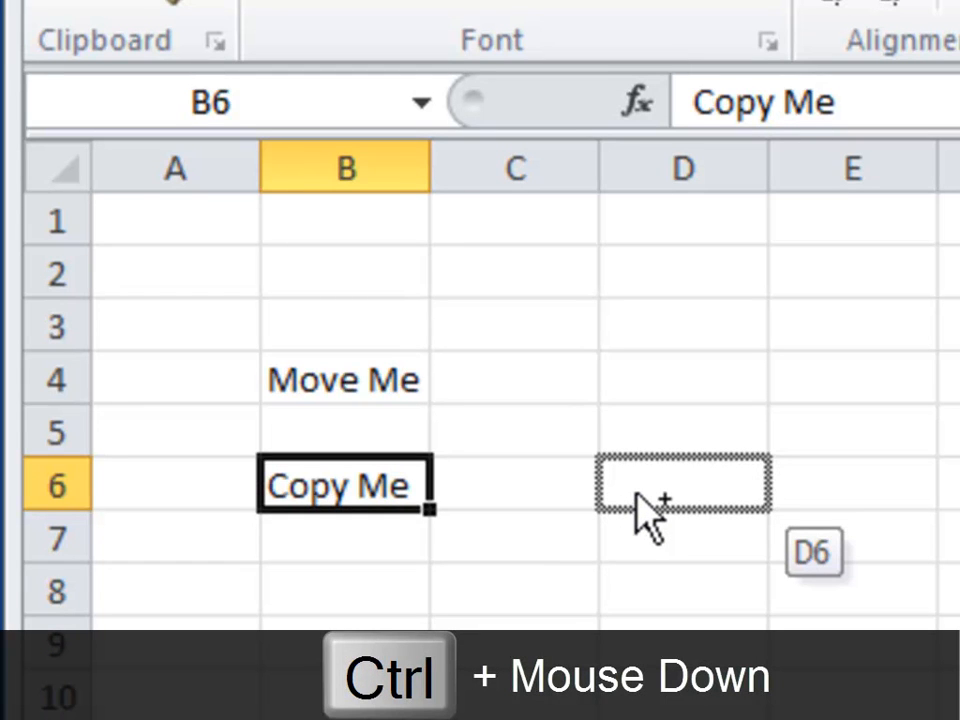
{"action": "left_click_drag", "start_coordinate": [636, 493], "coordinate": [646, 489]}
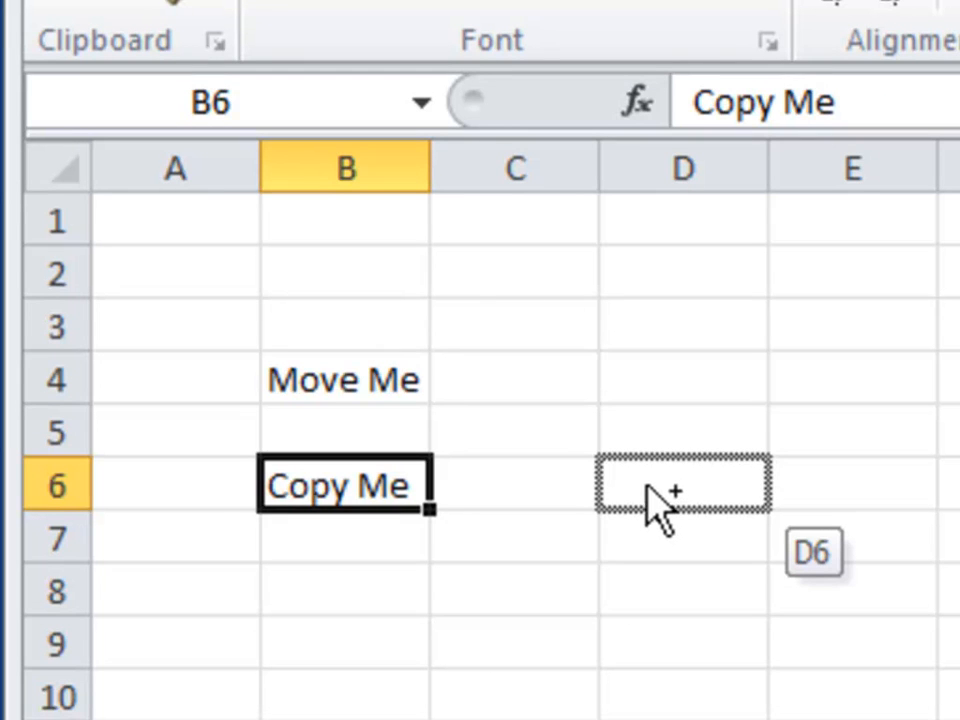
{"action": "left_click_drag", "start_coordinate": [648, 493], "coordinate": [655, 497]}
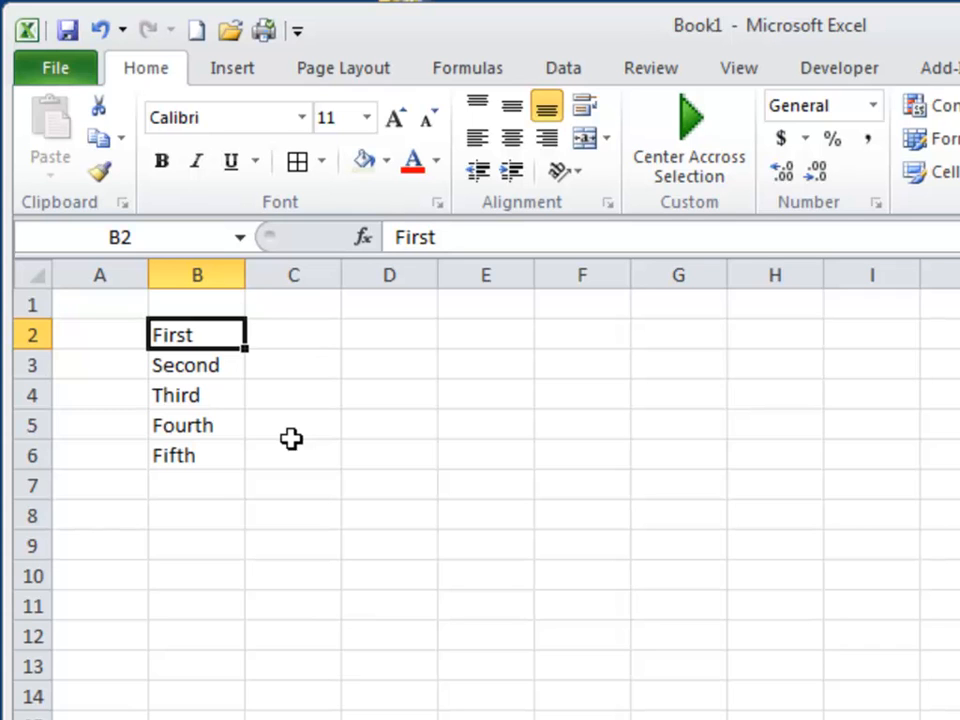
Step: Copy "First" from B2, paste it into C2 and D2, and end the copy mode
{"action": "left_click_drag", "start_coordinate": [302, 341], "coordinate": [383, 347]}
{"action": "left_click", "coordinate": [184, 342]}
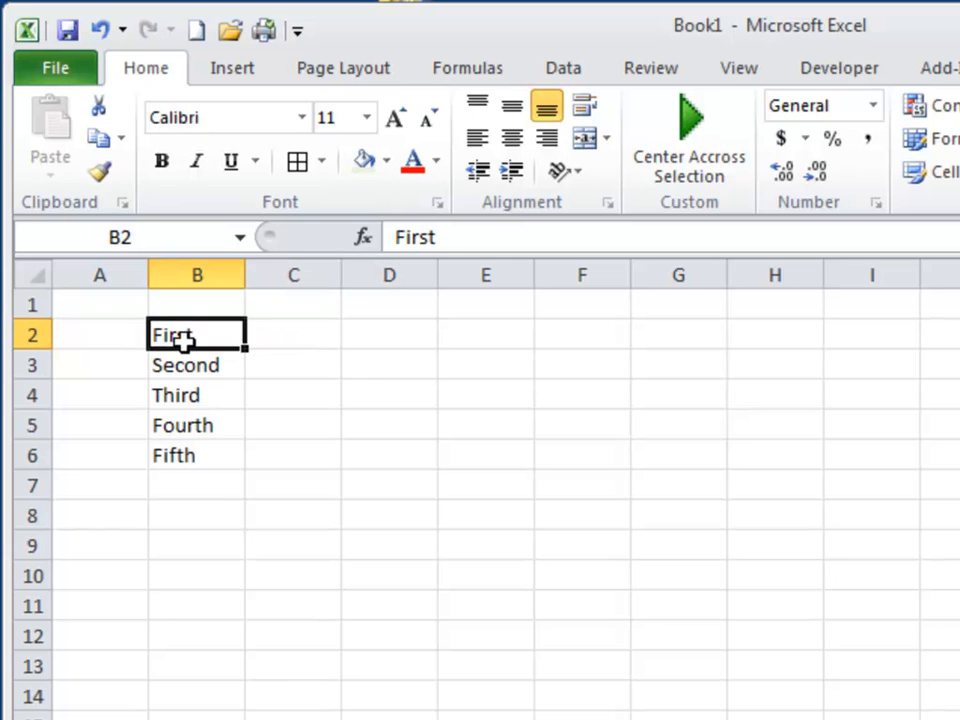
{"action": "left_click", "coordinate": [98, 148]}
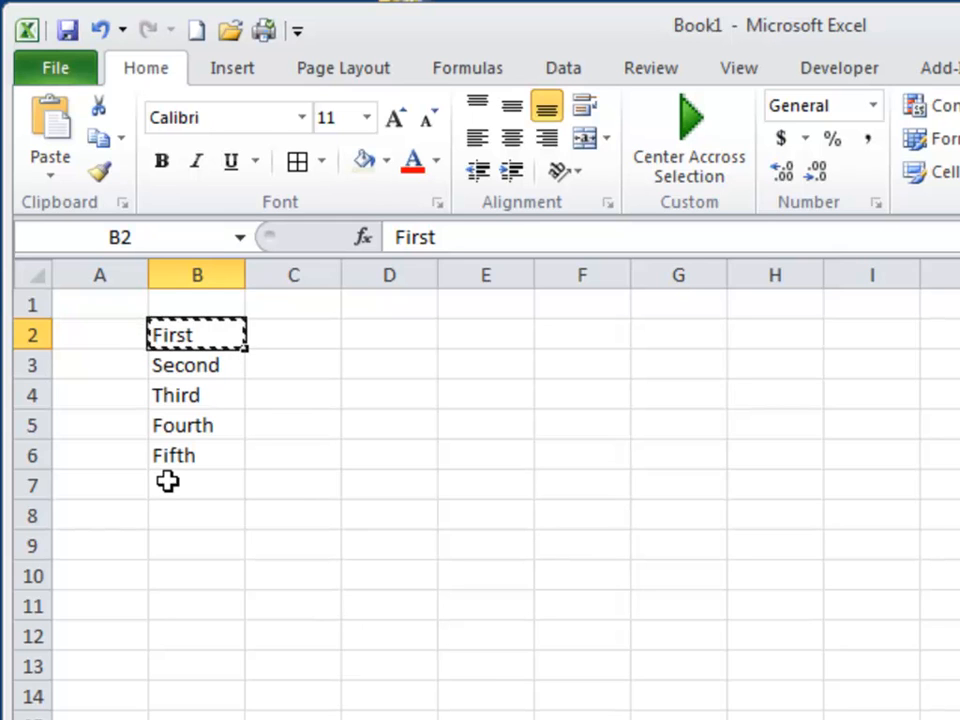
{"action": "left_click", "coordinate": [309, 341]}
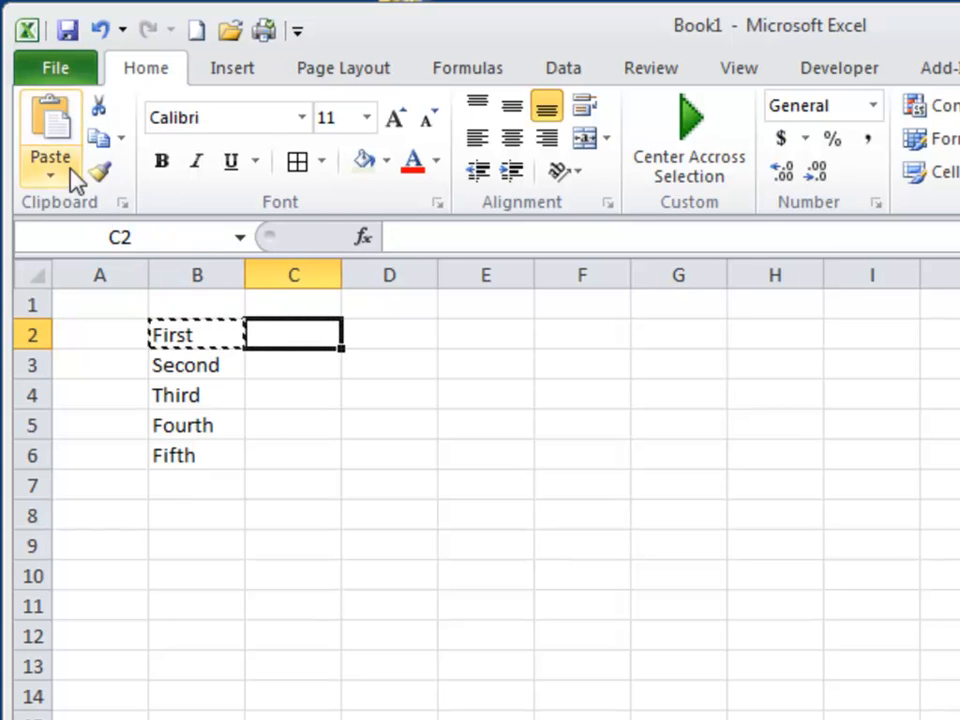
{"action": "left_click", "coordinate": [43, 133]}
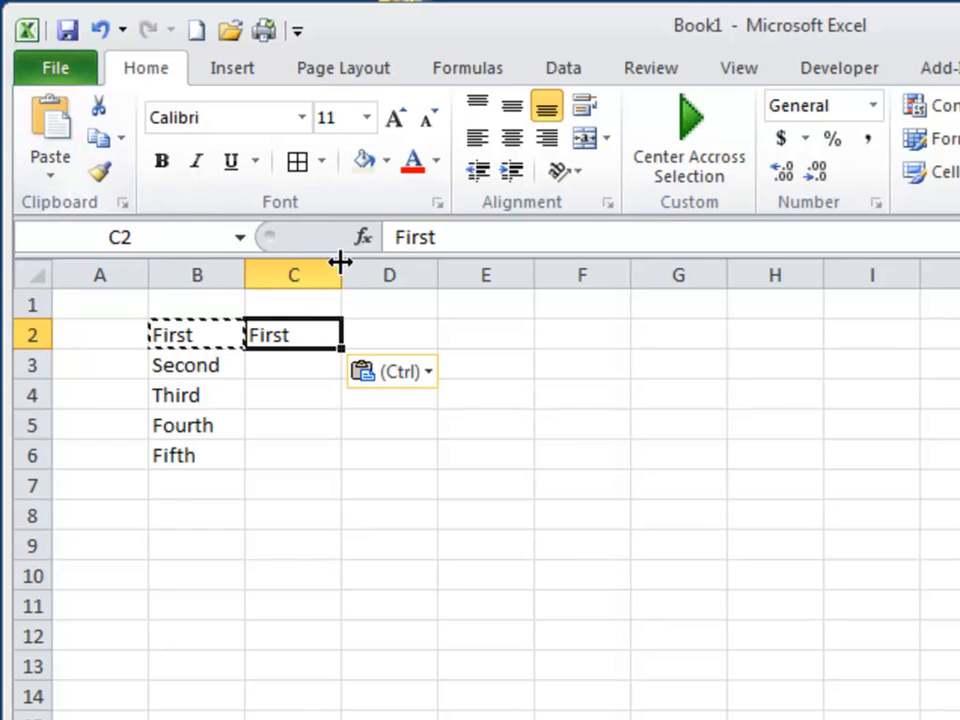
{"action": "left_click", "coordinate": [392, 337]}
{"action": "left_click", "coordinate": [52, 130]}
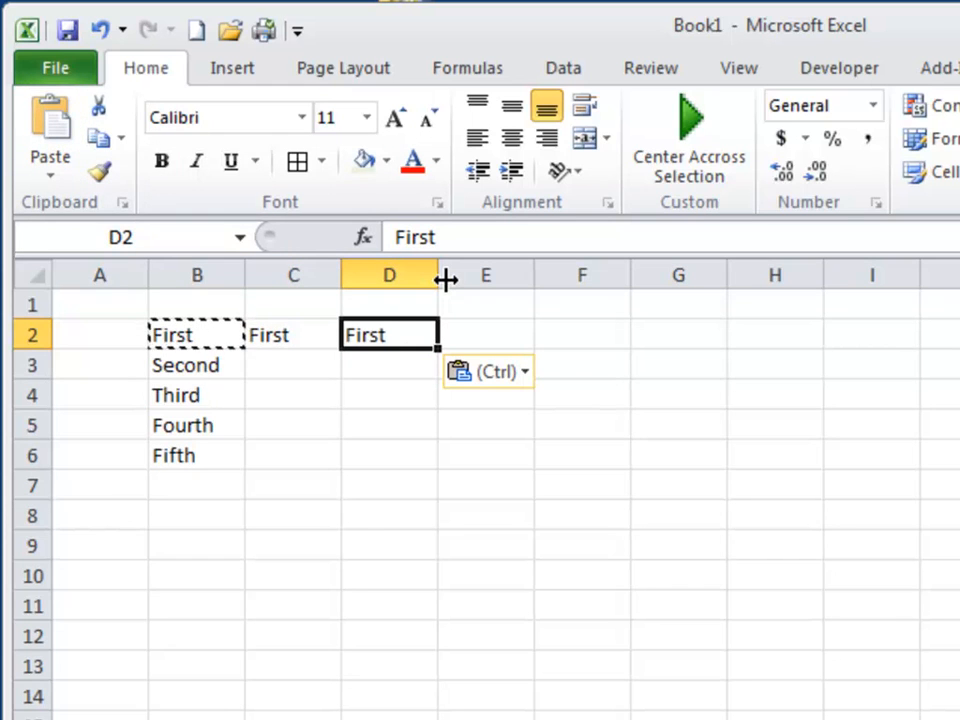
{"action": "key", "text": "Escape"}
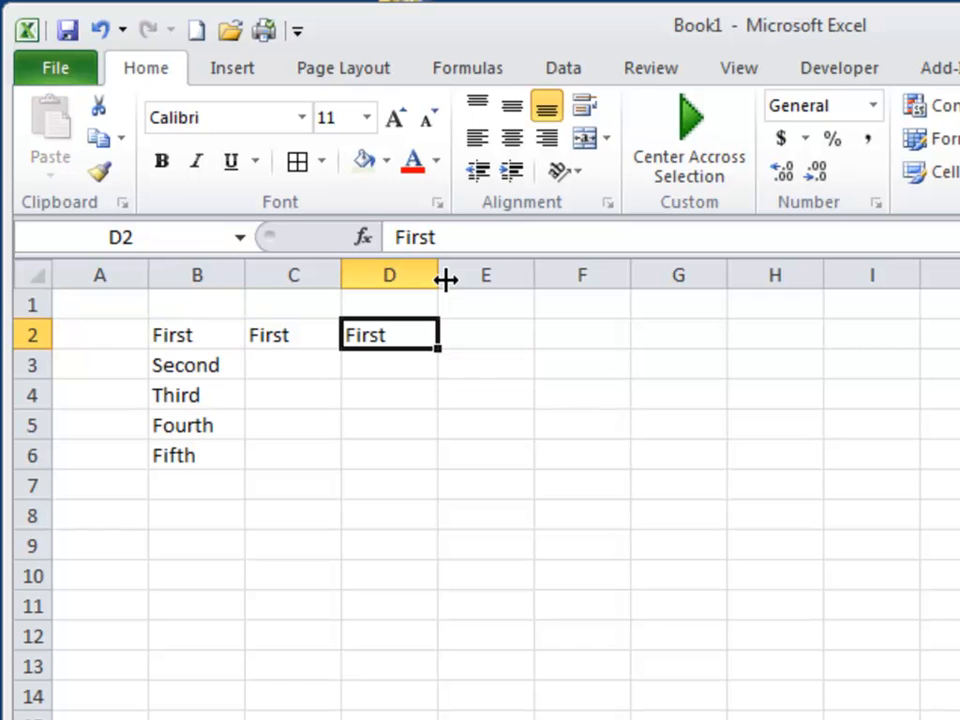
Step: Copy "Second" from B3, paste it into C3 and D3, and end the copy mode
{"action": "left_click", "coordinate": [193, 366]}
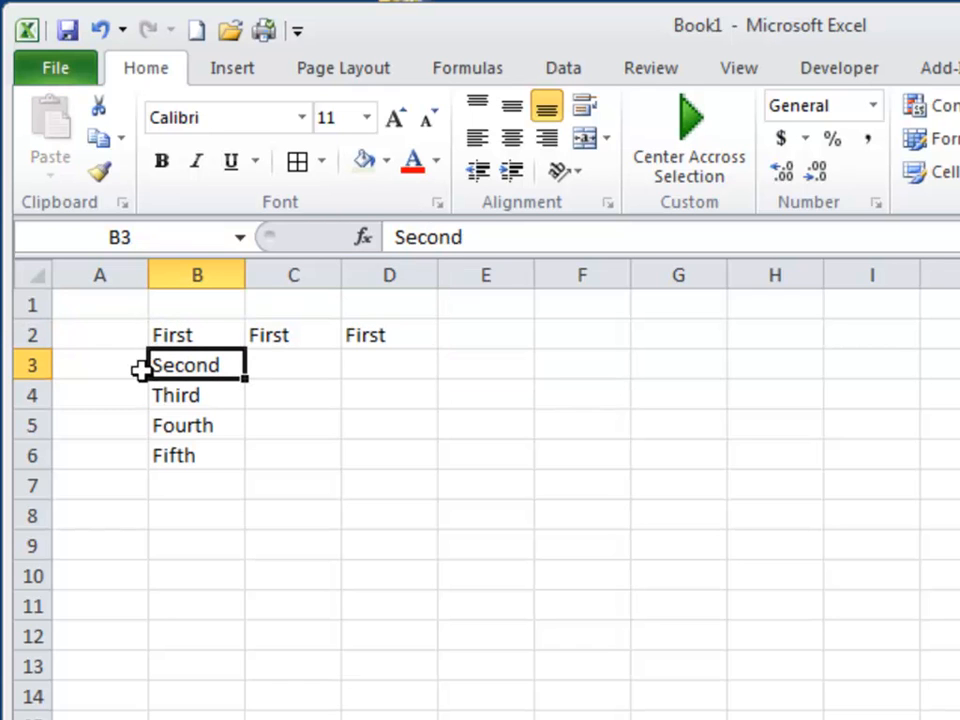
{"action": "key", "text": "ctrl+c"}
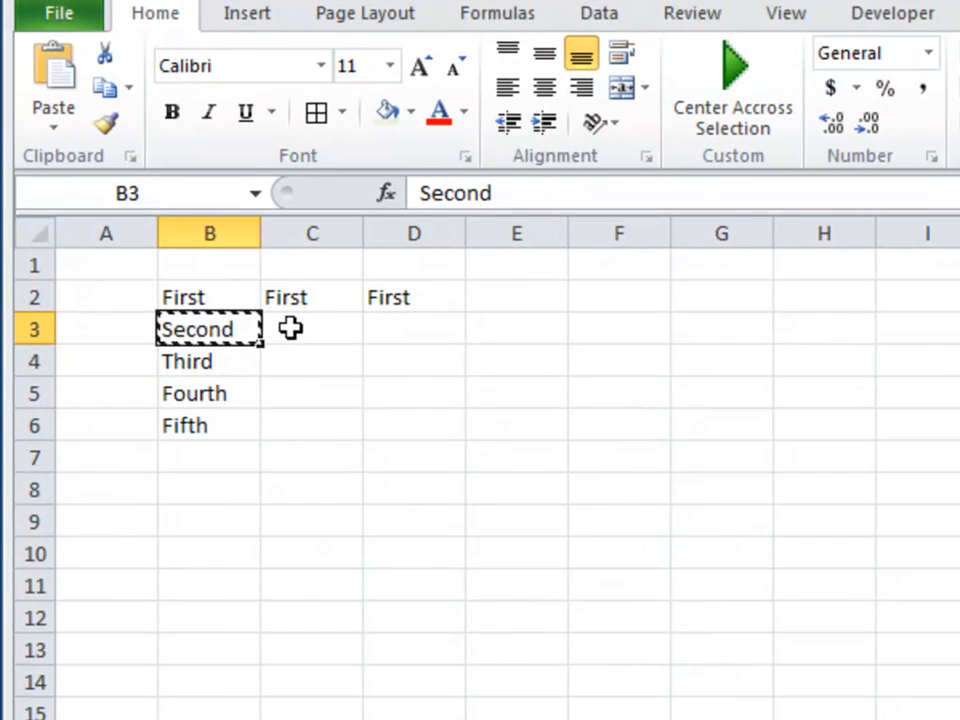
{"action": "left_click", "coordinate": [272, 364]}
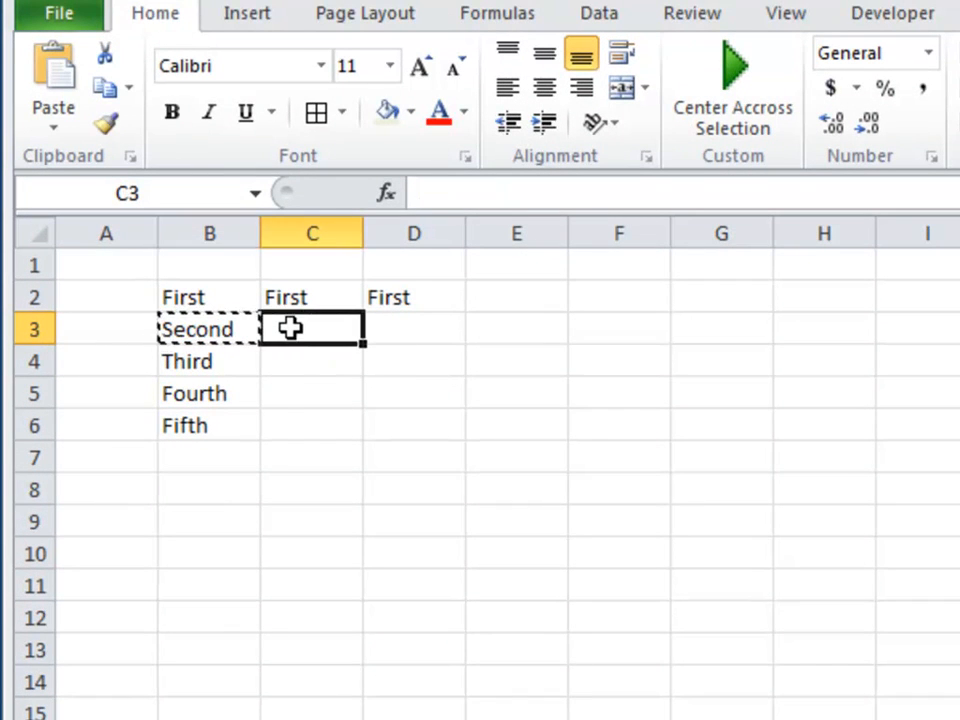
{"action": "key", "text": "ctrl+v"}
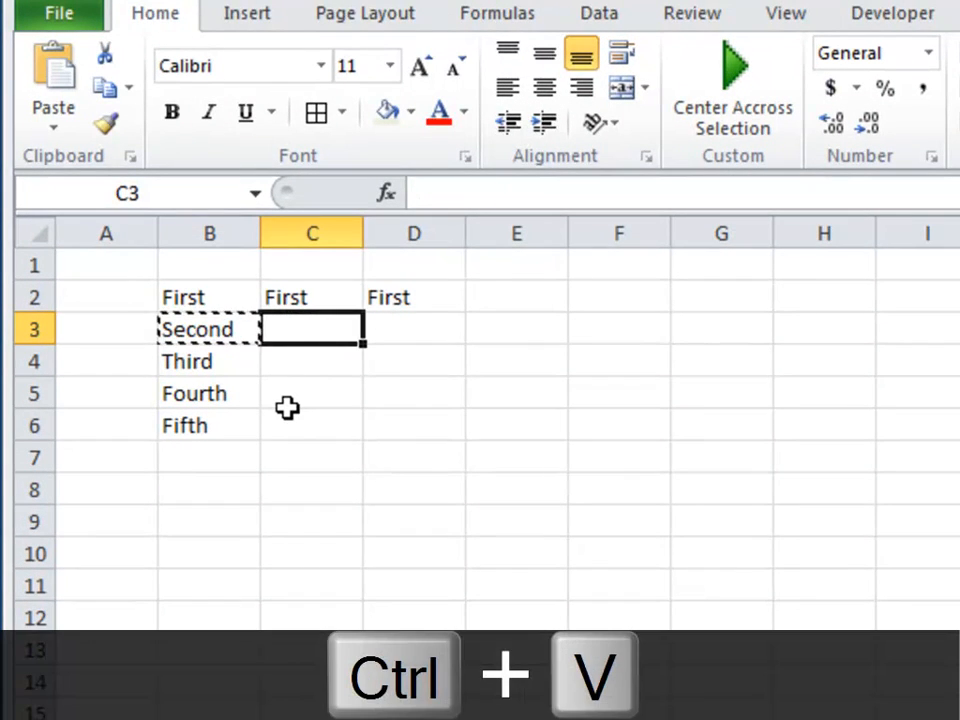
{"action": "left_click", "coordinate": [388, 322]}
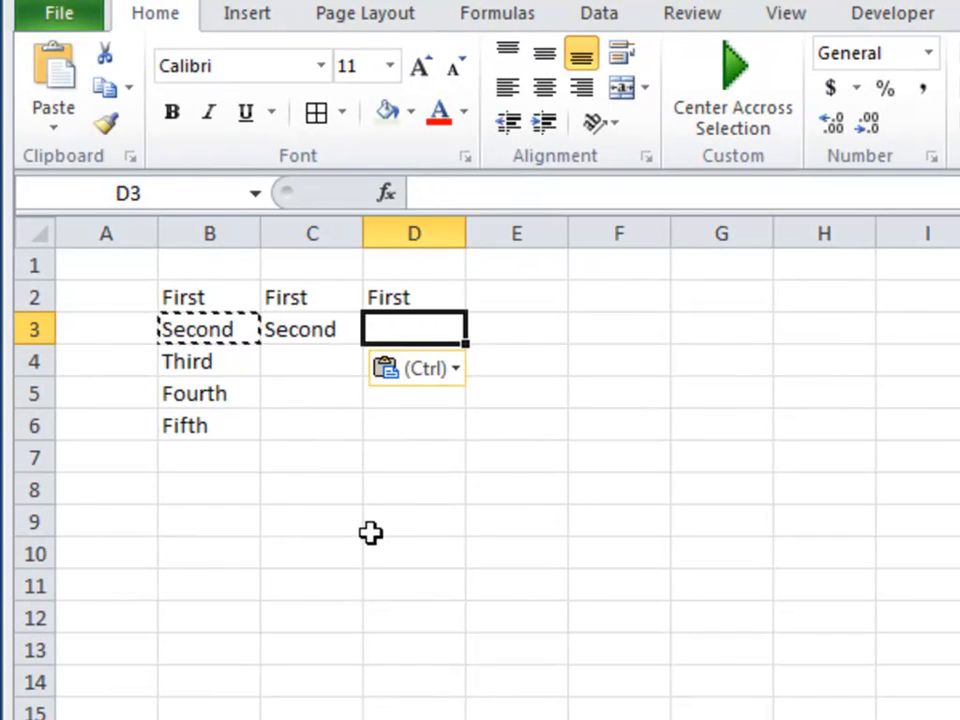
{"action": "key", "text": "ctrl+v"}
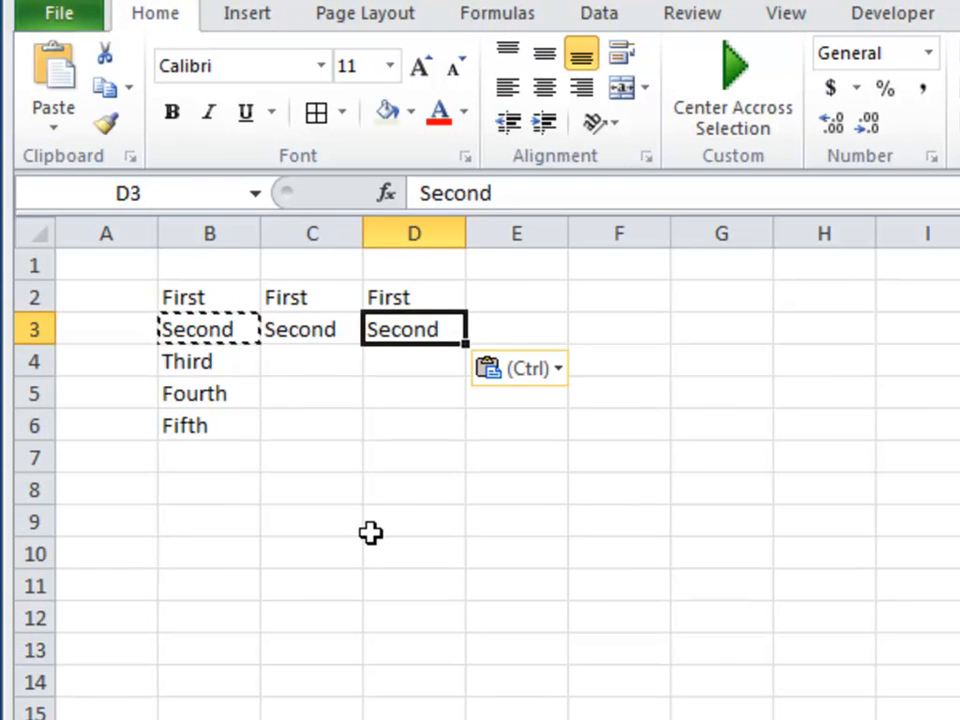
{"action": "key", "text": "Escape"}
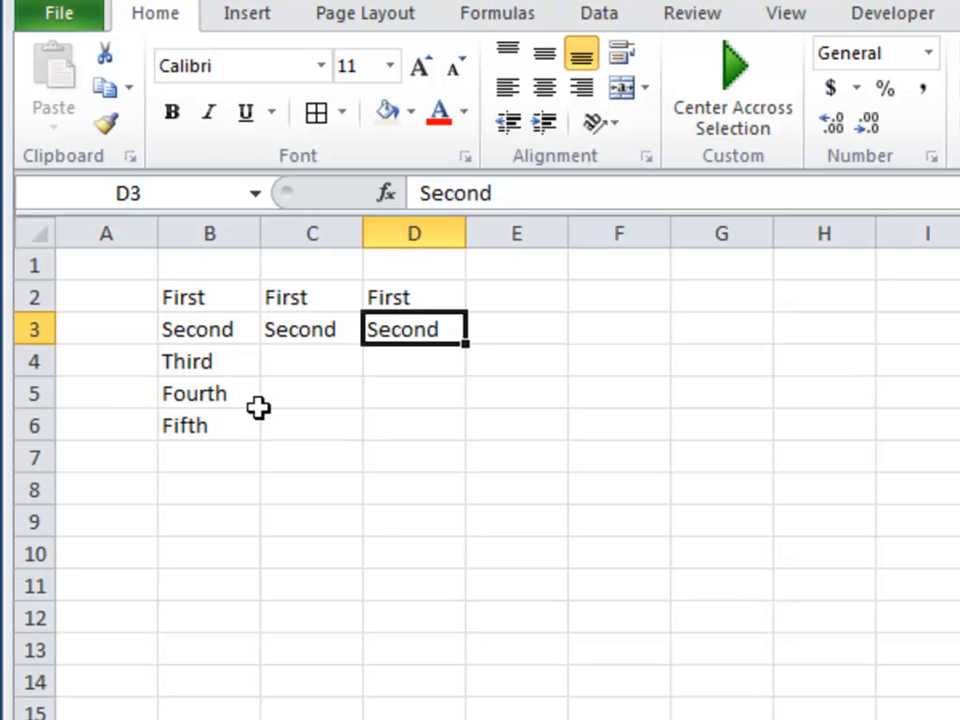
Step: Cut "Third" from B4 and paste it into C4
{"action": "left_click", "coordinate": [197, 367]}
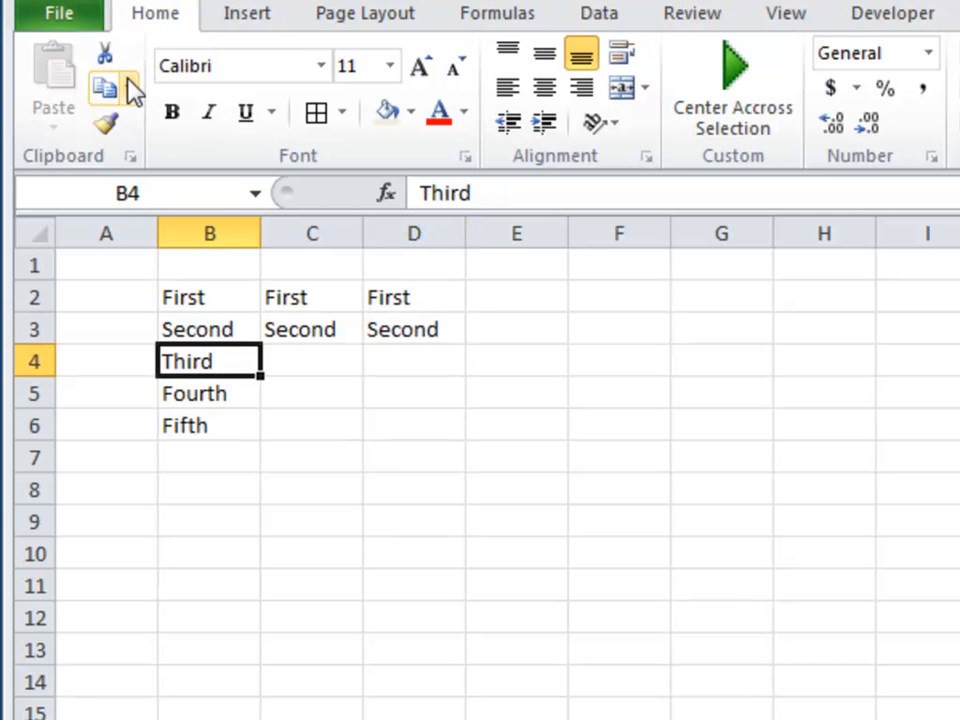
{"action": "left_click", "coordinate": [105, 56]}
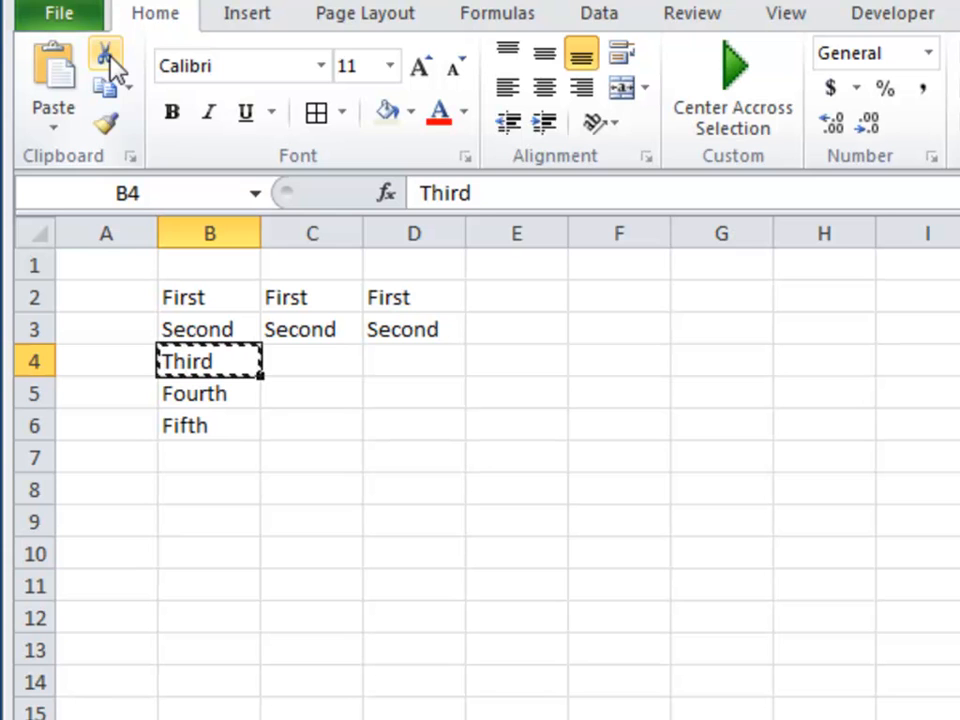
{"action": "left_click", "coordinate": [318, 364]}
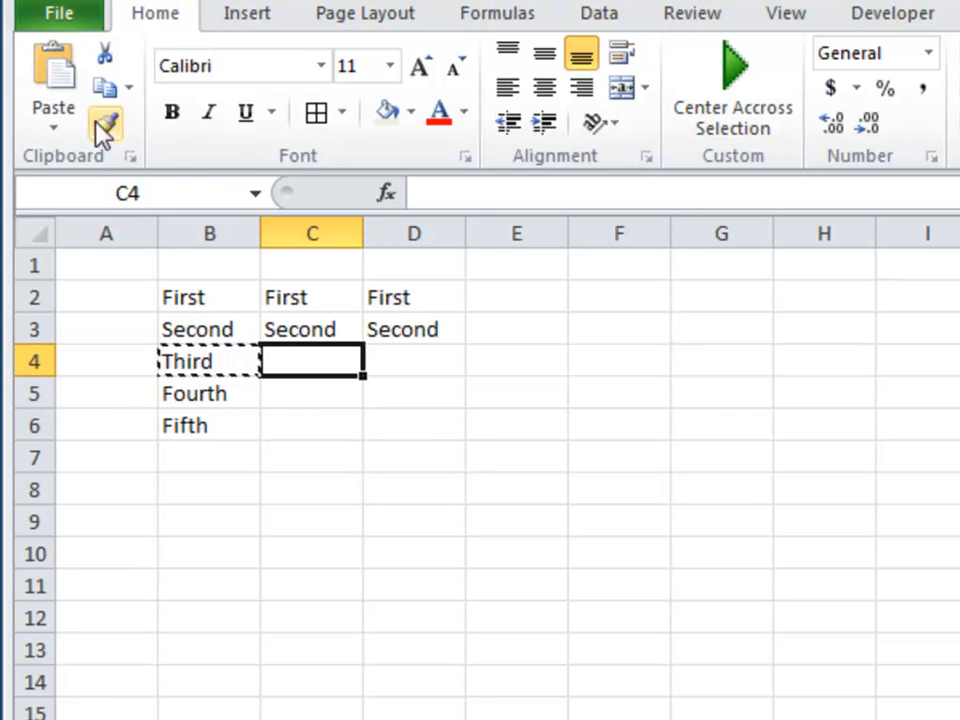
{"action": "left_click", "coordinate": [60, 80]}
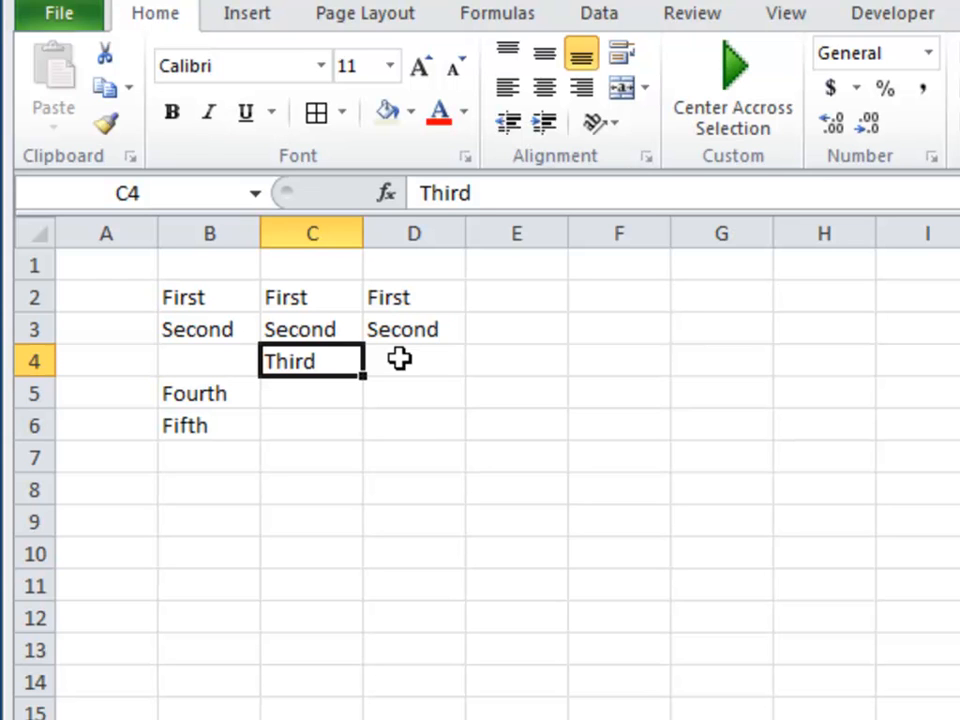
Step: Move "Third" back from C4 to B4 and clear the contents of C2:D4
{"action": "left_click_drag", "start_coordinate": [354, 379], "coordinate": [236, 360]}
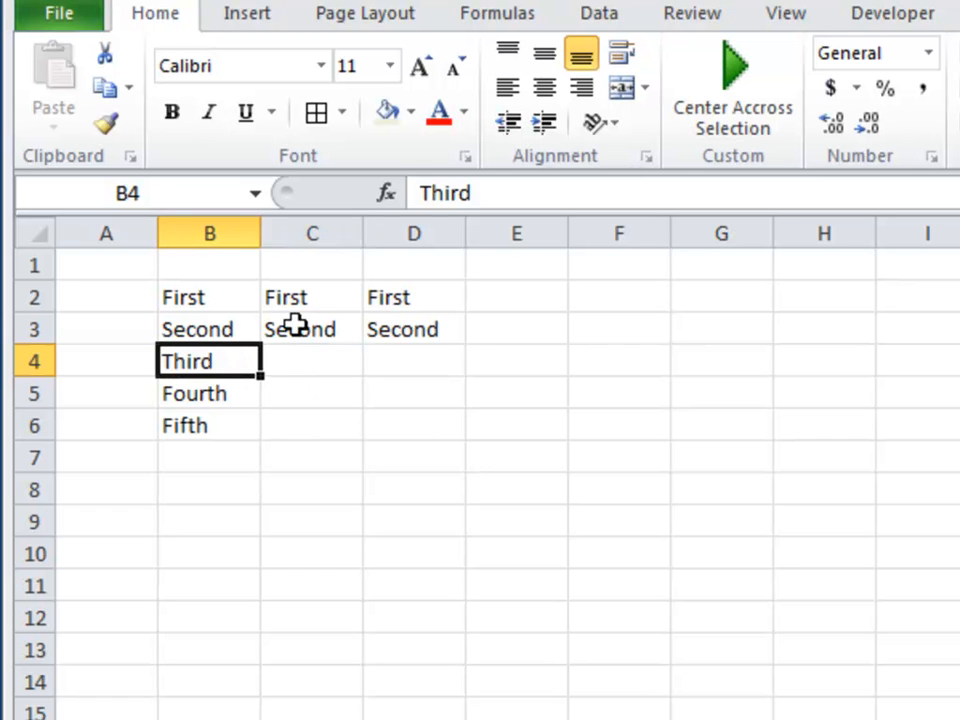
{"action": "left_click_drag", "start_coordinate": [317, 306], "coordinate": [443, 349]}
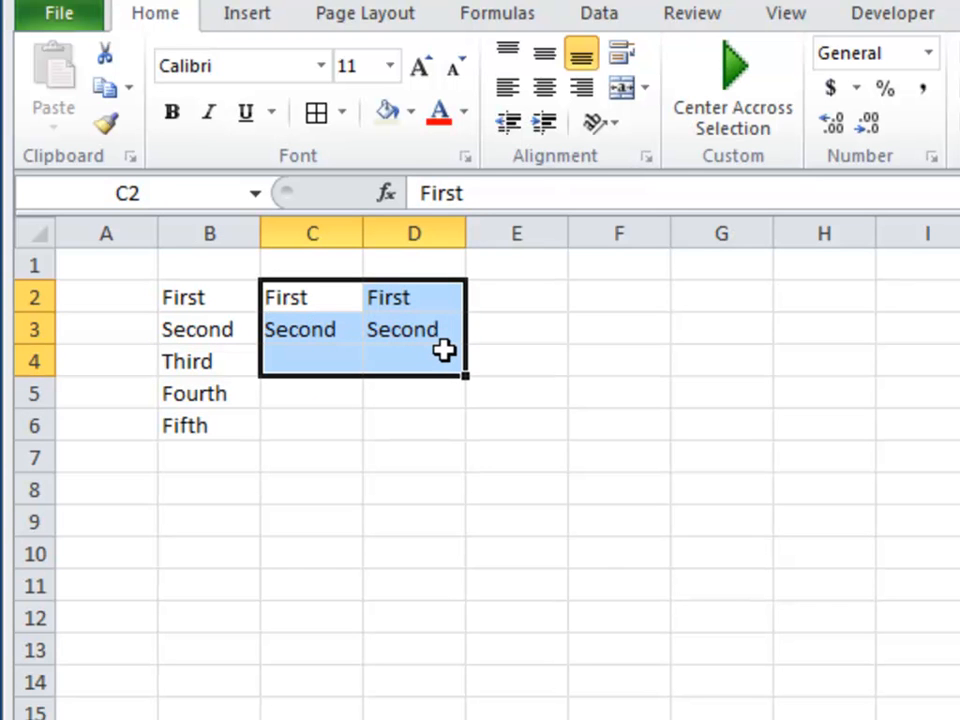
{"action": "key", "text": "Delete"}
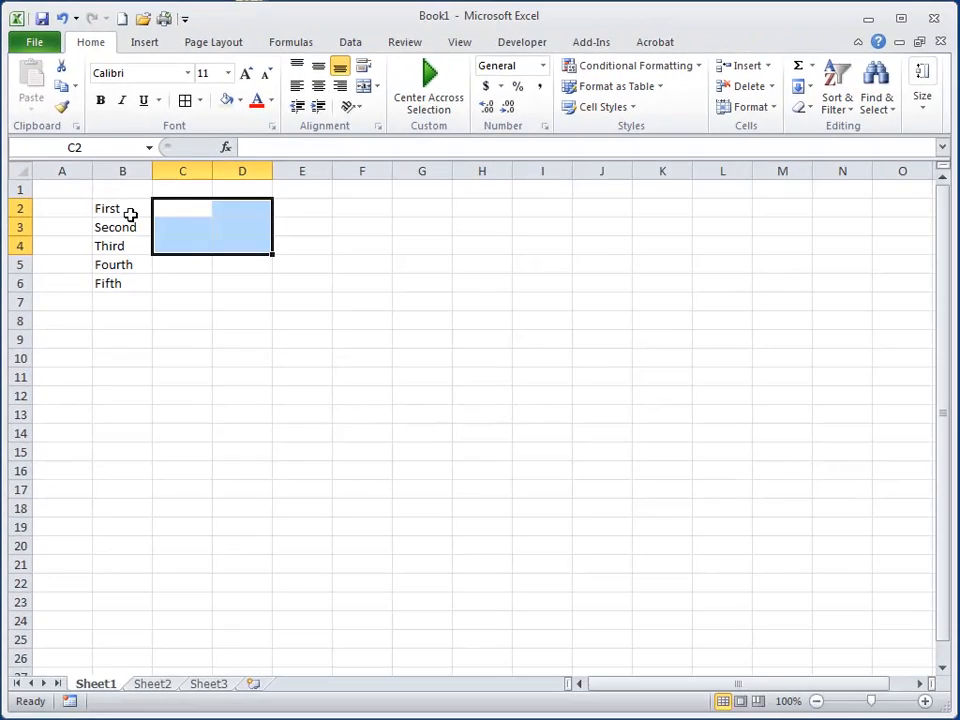
Step: Select cell B2, show the Office Clipboard pane and copy "First" to it
{"action": "left_click", "coordinate": [219, 301]}
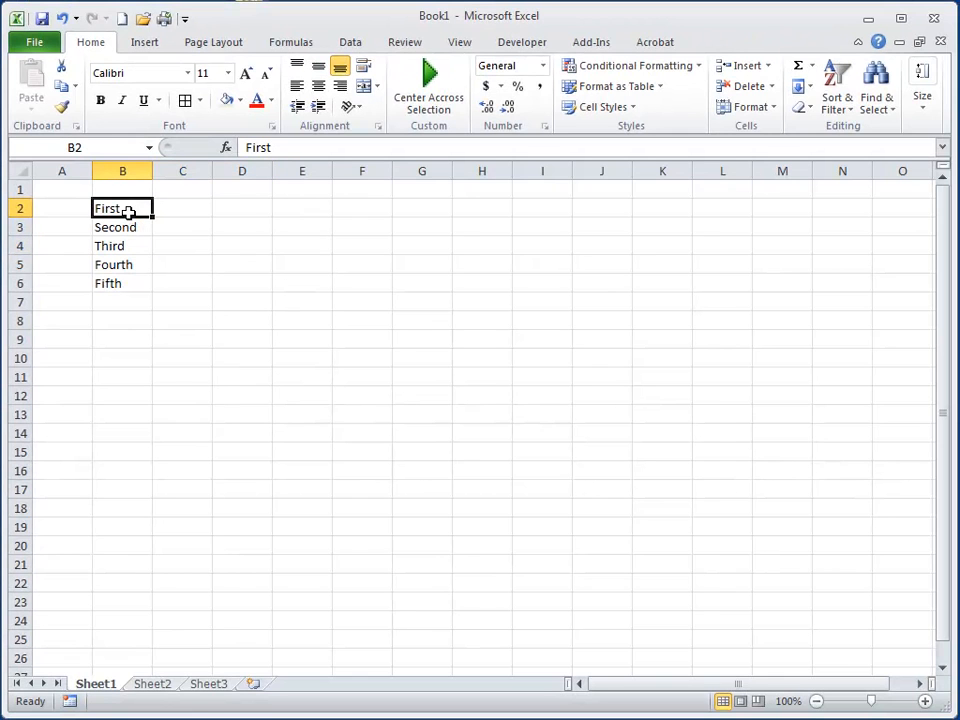
{"action": "left_click", "coordinate": [77, 128]}
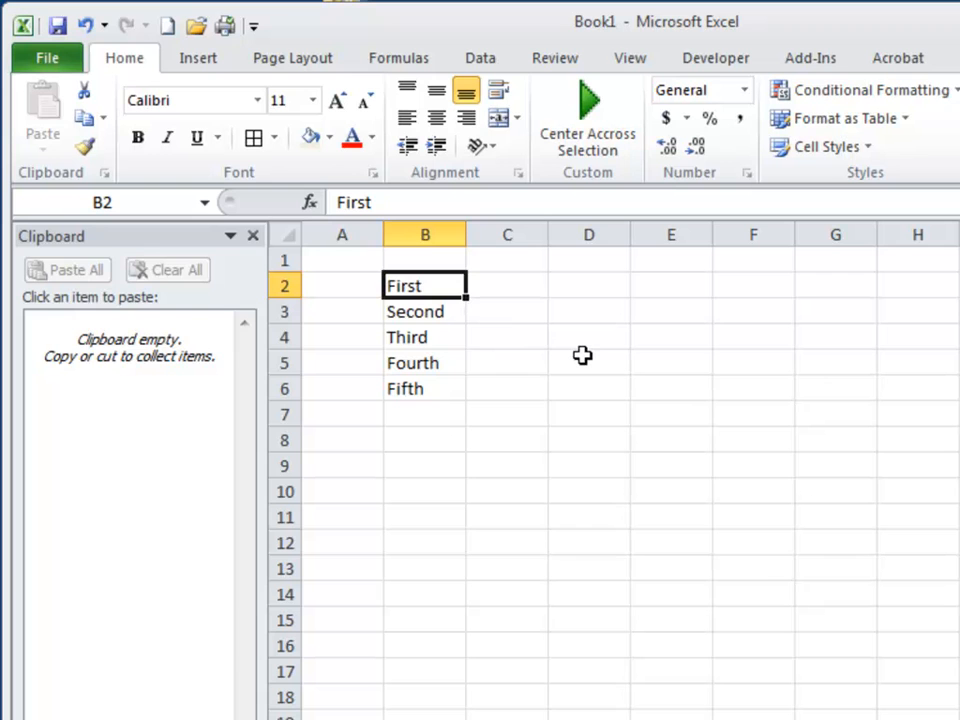
{"action": "key", "text": "ctrl+c"}
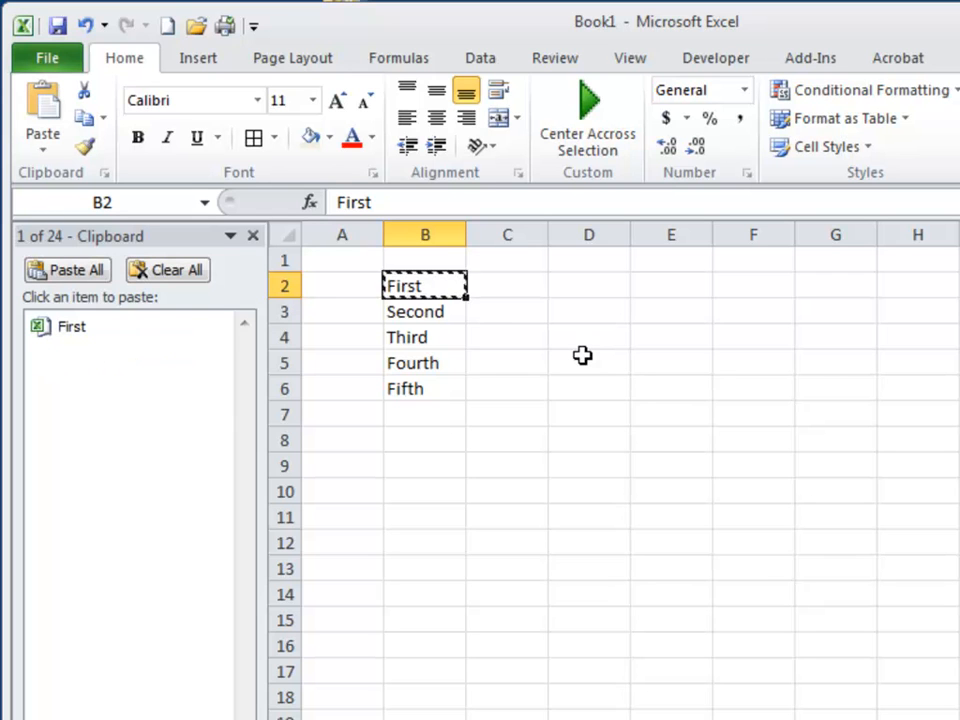
Step: Copy "Second", "Third", "Fourth" and "Fifth" from B3 to B6 one at a time to the Office Clipboard and end the copy mode
{"action": "left_click", "coordinate": [440, 312]}
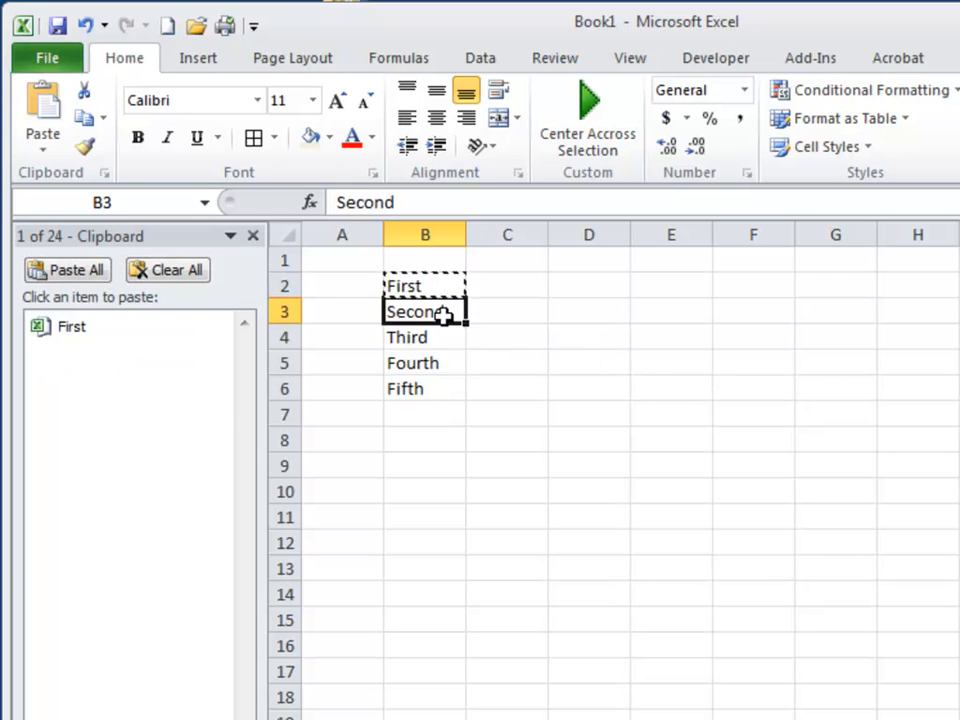
{"action": "key", "text": "ctrl+c"}
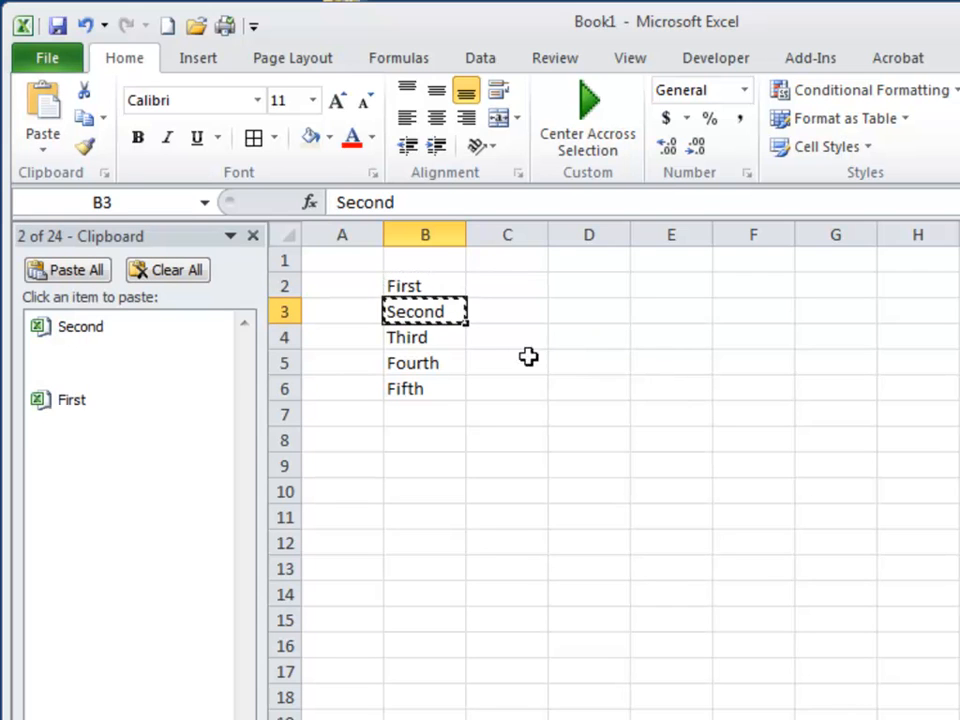
{"action": "left_click", "coordinate": [434, 337]}
{"action": "key", "text": "ctrl+c"}
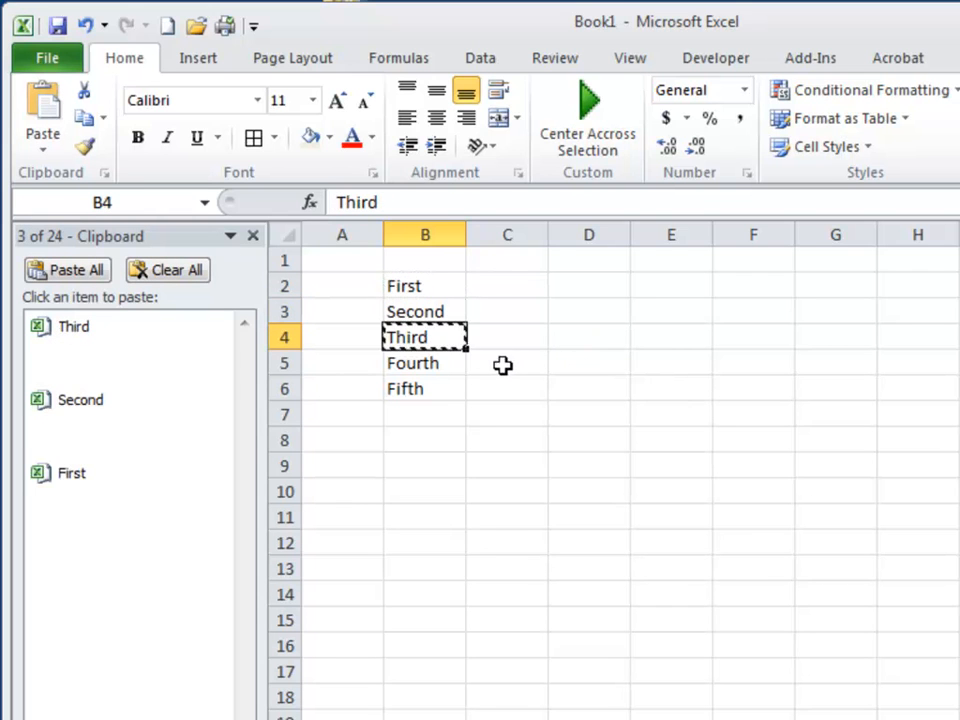
{"action": "left_click", "coordinate": [433, 363]}
{"action": "key", "text": "ctrl+c"}
{"action": "left_click", "coordinate": [424, 389]}
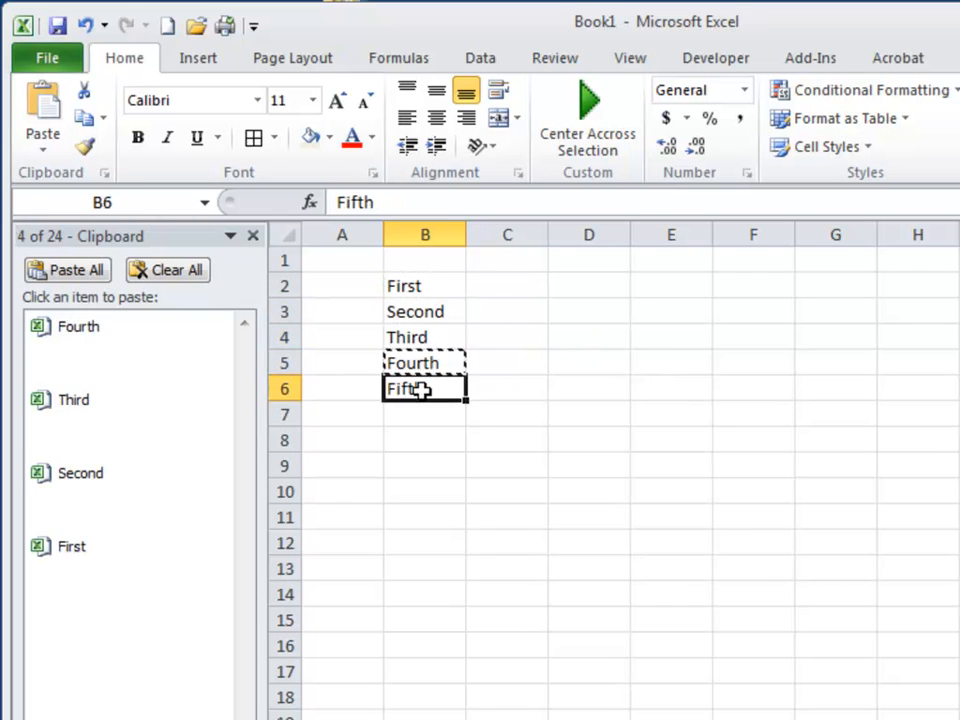
{"action": "key", "text": "ctrl+c"}
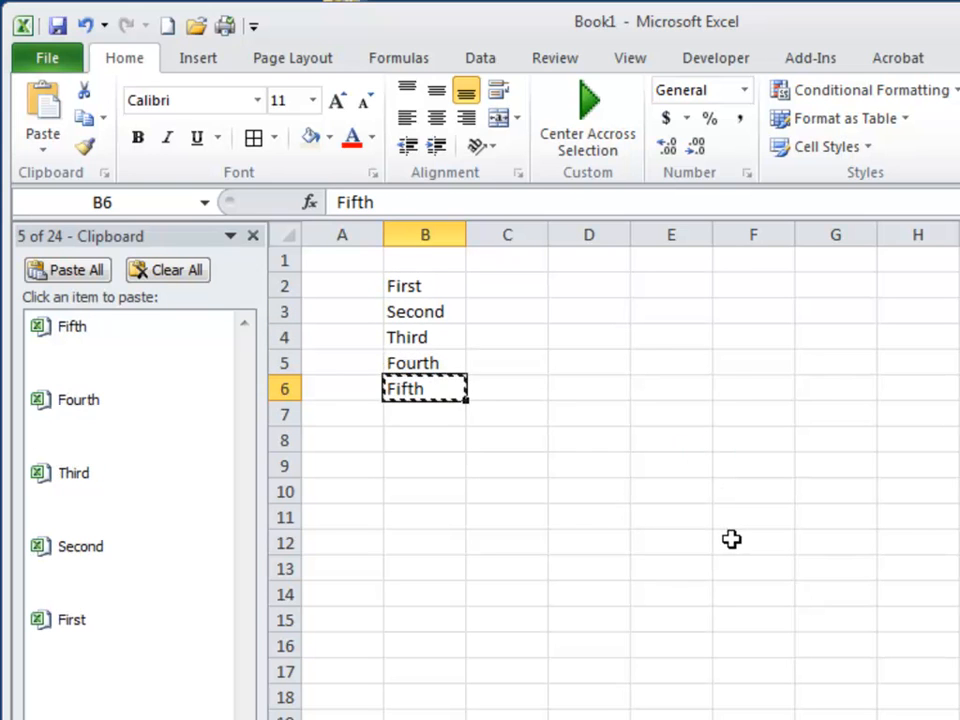
{"action": "key", "text": "Escape"}
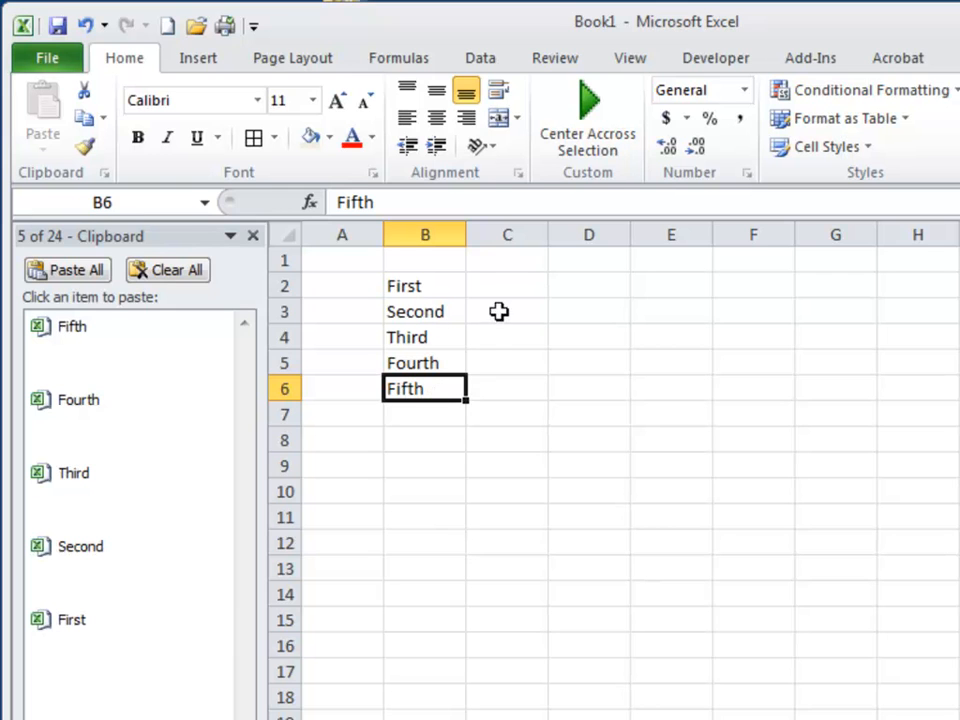
Step: Paste the collected Clipboard items into C2 to C6 in the order Fifth, Fourth, Third, Second, First
{"action": "left_click", "coordinate": [509, 290]}
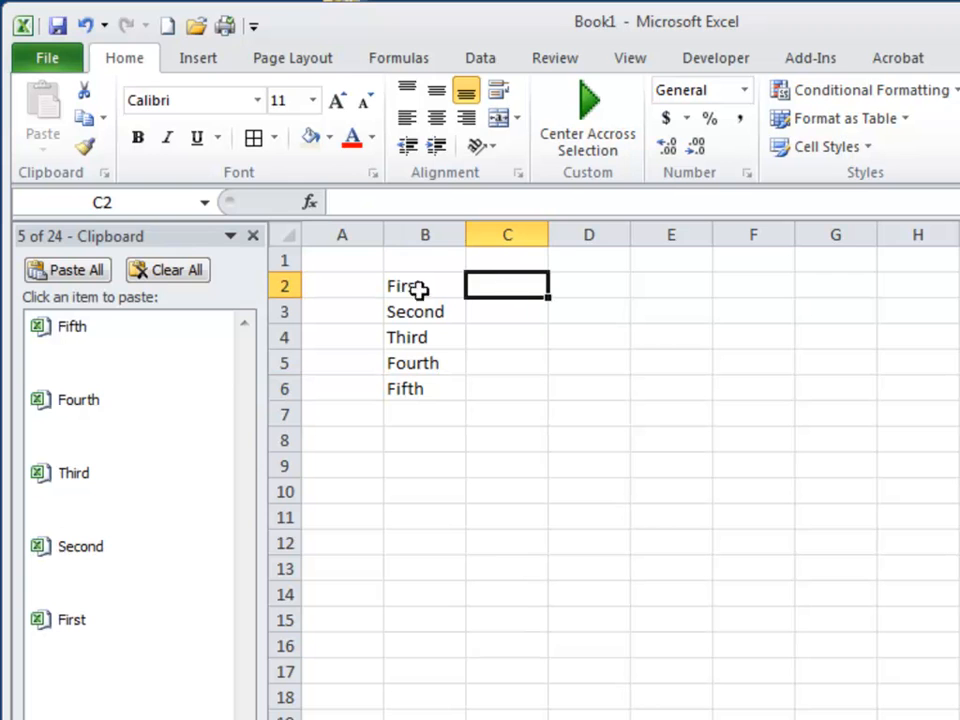
{"action": "left_click", "coordinate": [58, 327]}
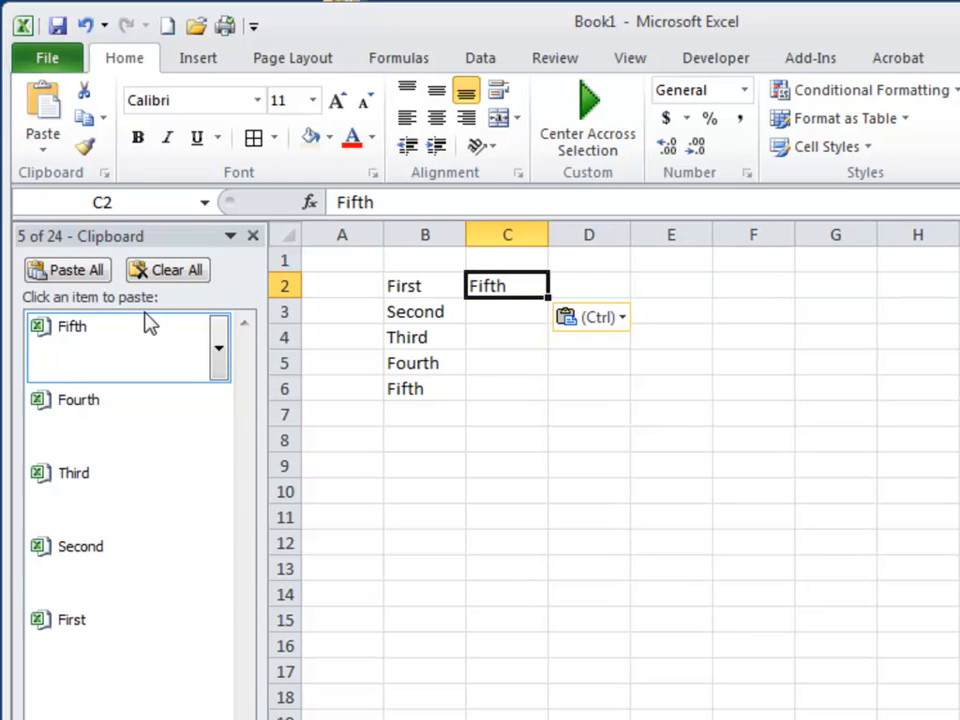
{"action": "key", "text": "Down"}
{"action": "left_click", "coordinate": [90, 405]}
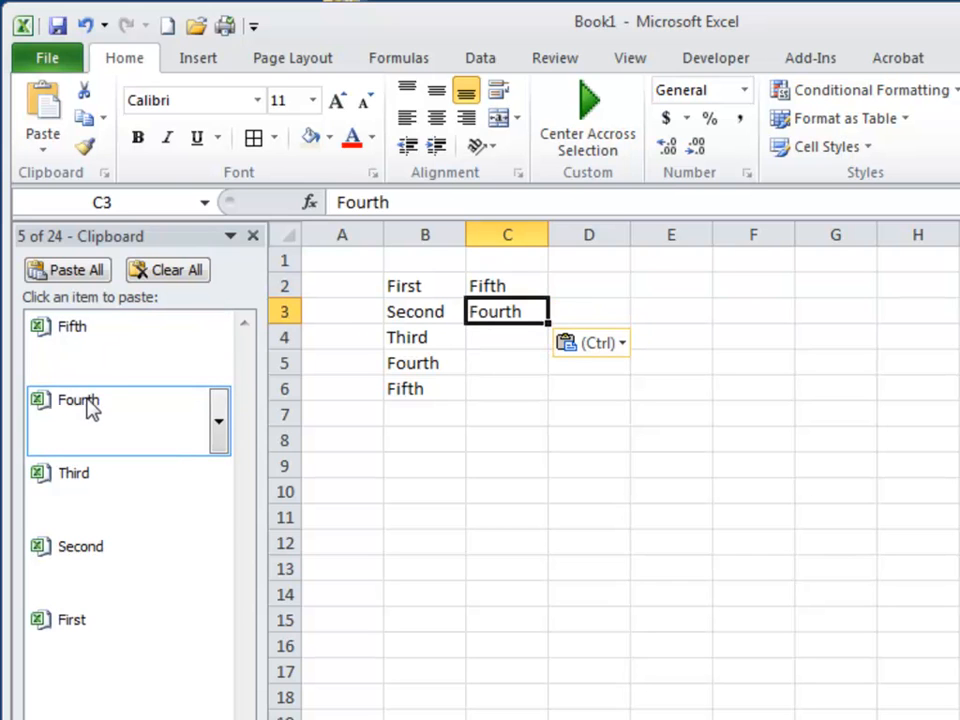
{"action": "key", "text": "Down"}
{"action": "left_click", "coordinate": [58, 476]}
{"action": "key", "text": "Down"}
{"action": "left_click", "coordinate": [82, 563]}
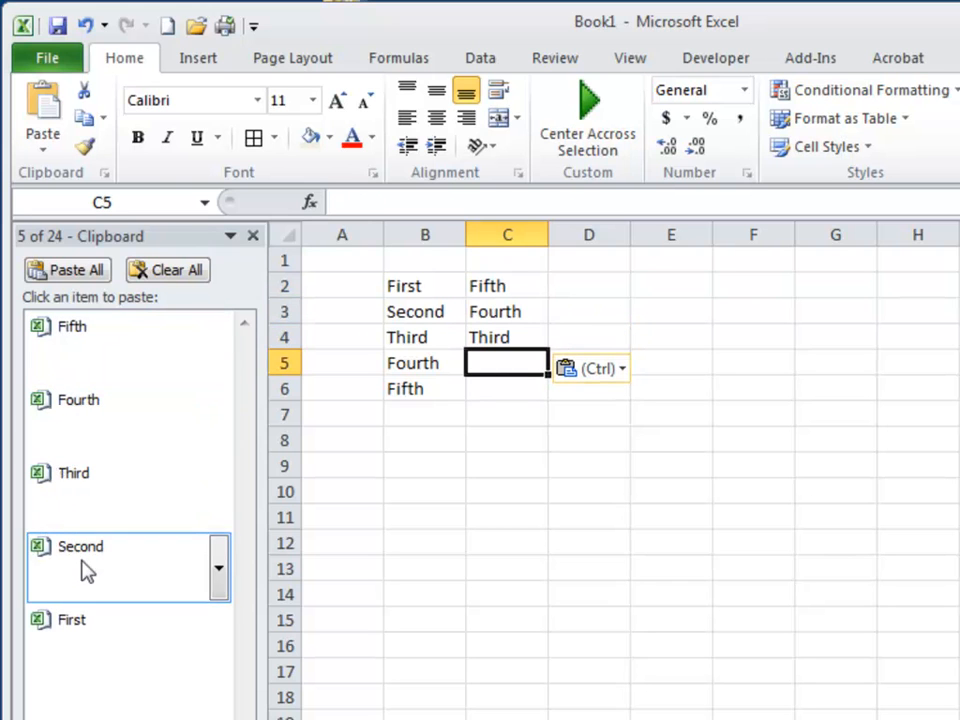
{"action": "left_click", "coordinate": [85, 550]}
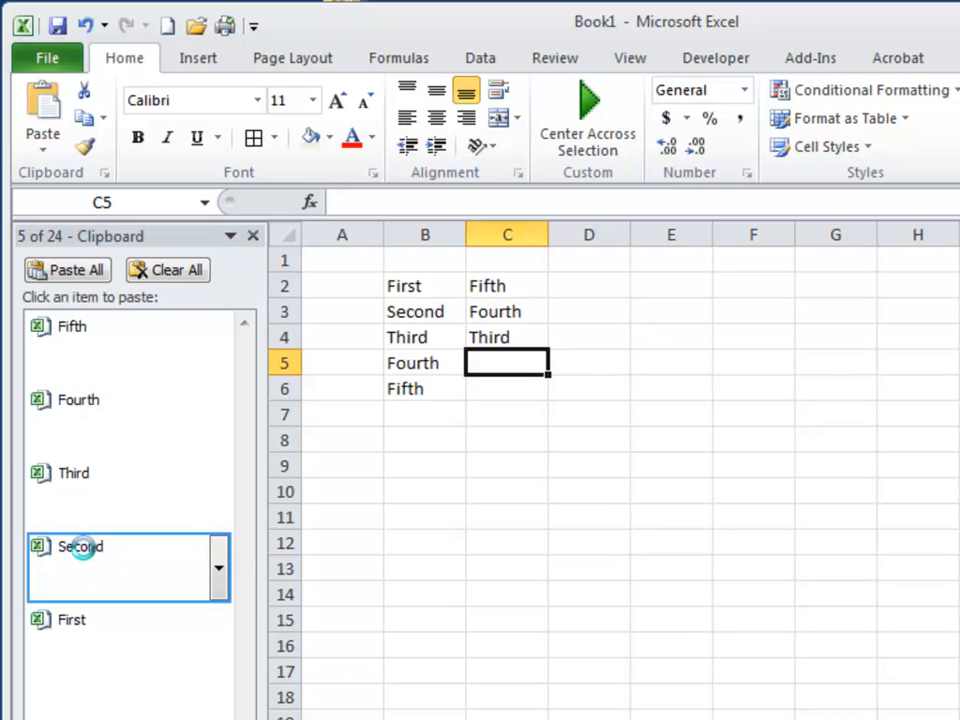
{"action": "key", "text": "Down"}
{"action": "left_click", "coordinate": [68, 628]}
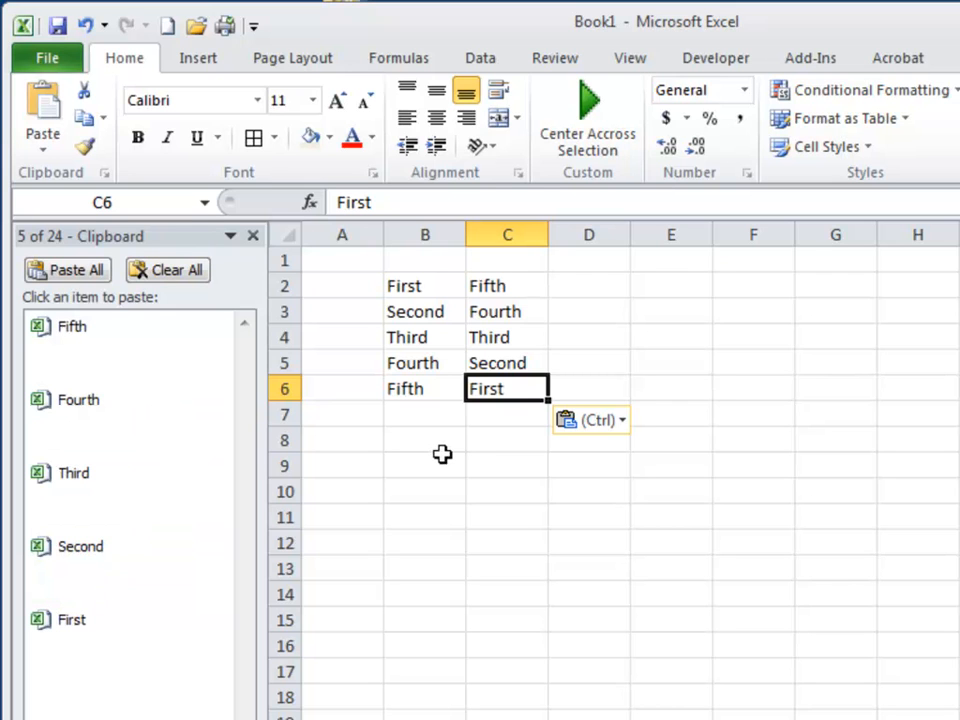
Step: Delete the "Fourth" item from the Office Clipboard and clear all remaining items
{"action": "left_click", "coordinate": [219, 428]}
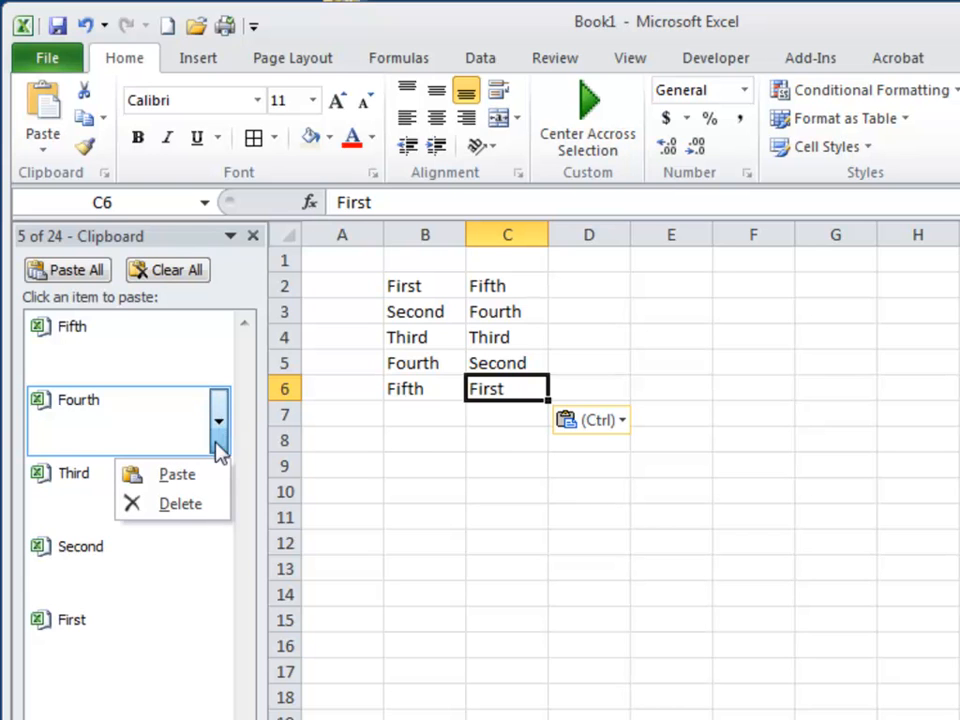
{"action": "left_click", "coordinate": [200, 507]}
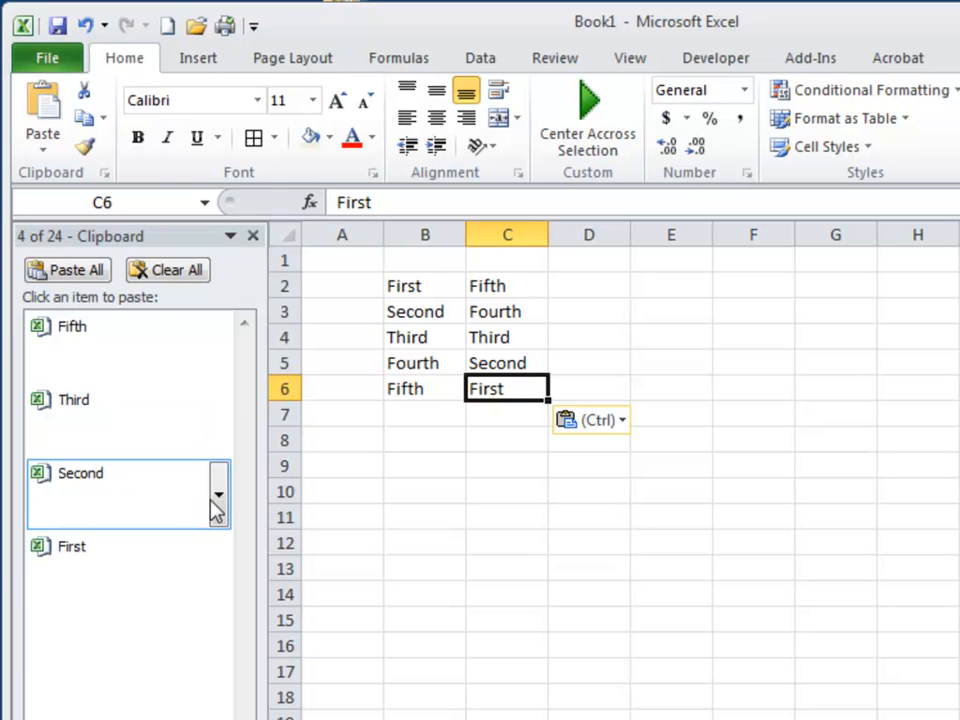
{"action": "left_click", "coordinate": [184, 282]}
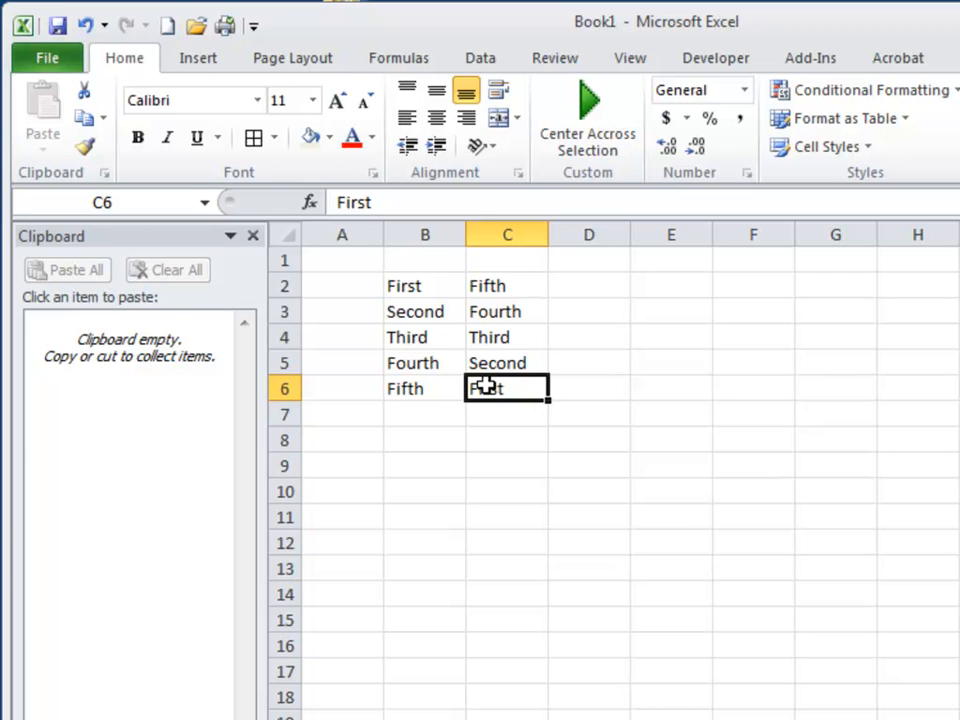
Step: Enter the formula =2+2 in B8, copy the cell to the Office Clipboard and end the copy mode
{"action": "left_click", "coordinate": [429, 437]}
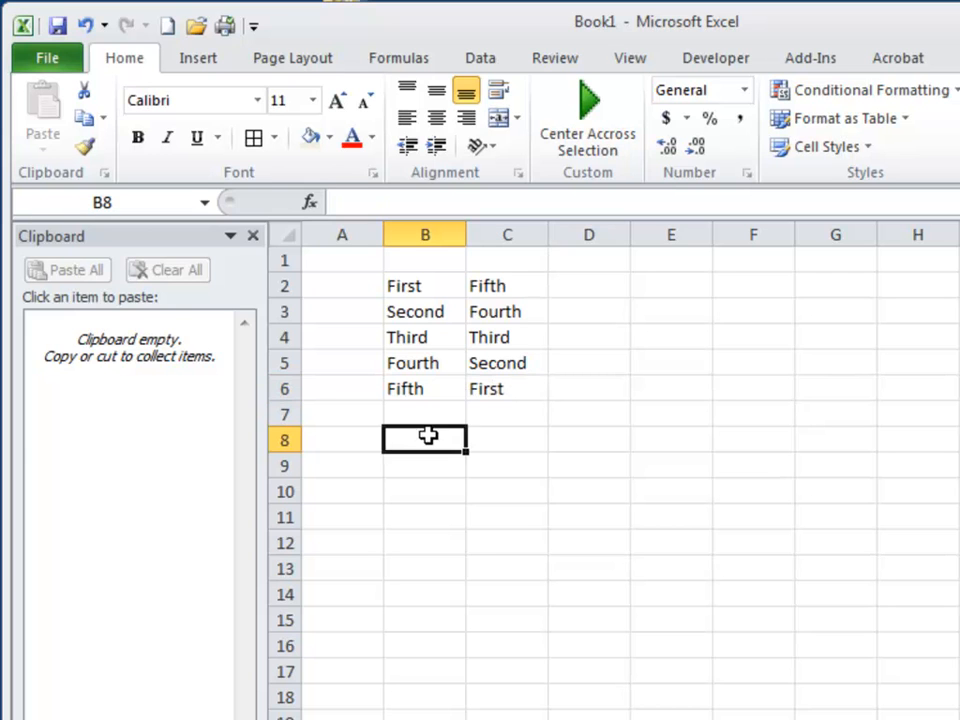
{"action": "type", "text": "=2+2"}
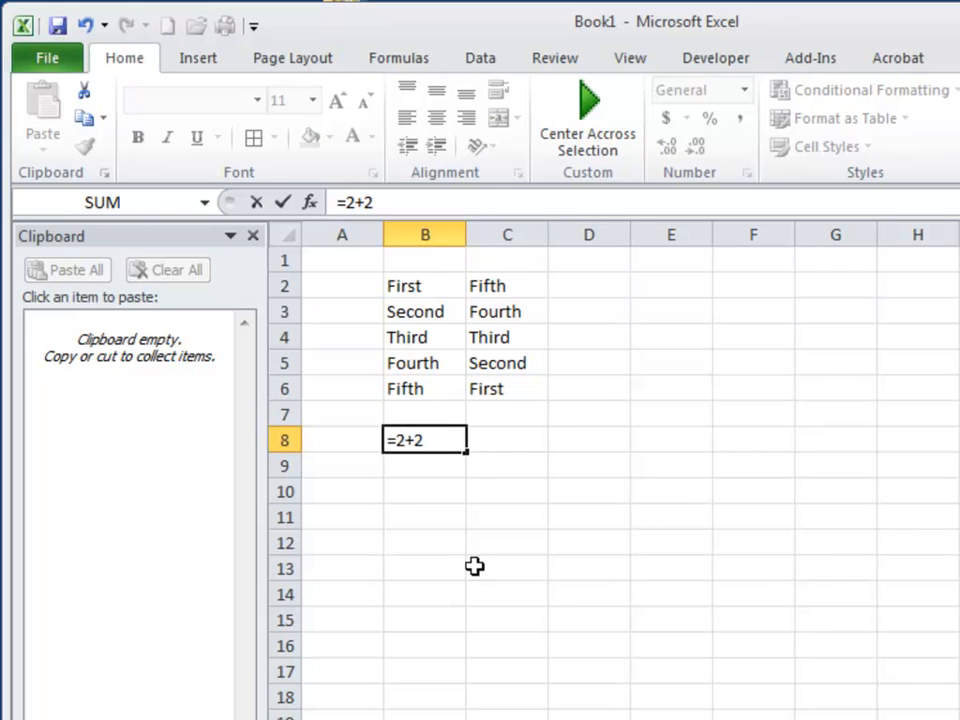
{"action": "key", "text": "ctrl+Return"}
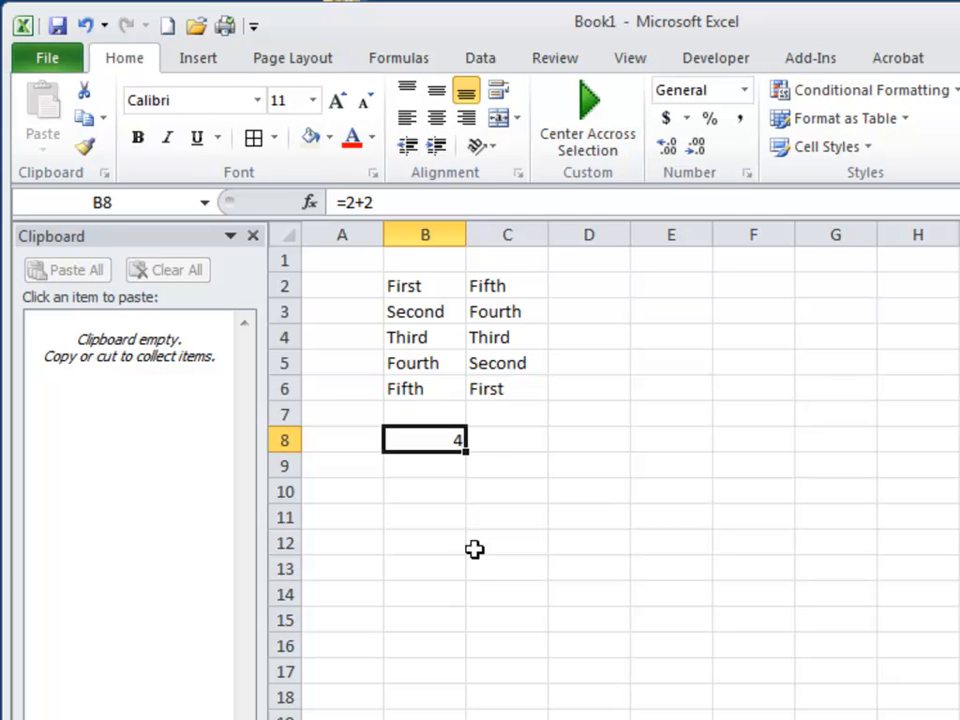
{"action": "right_click", "coordinate": [437, 439]}
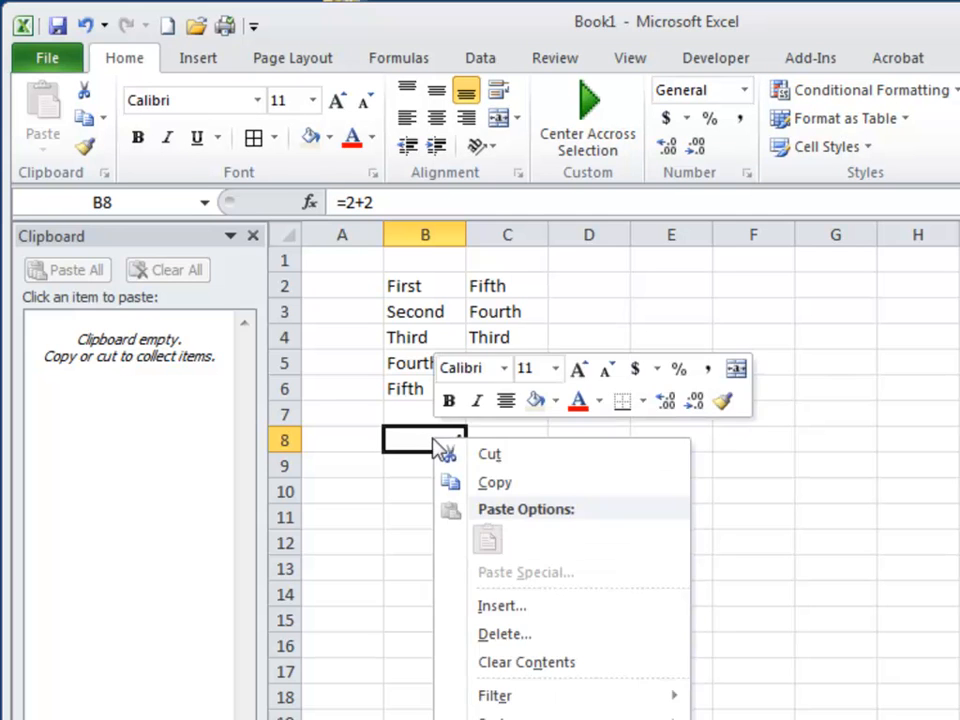
{"action": "left_click", "coordinate": [491, 483]}
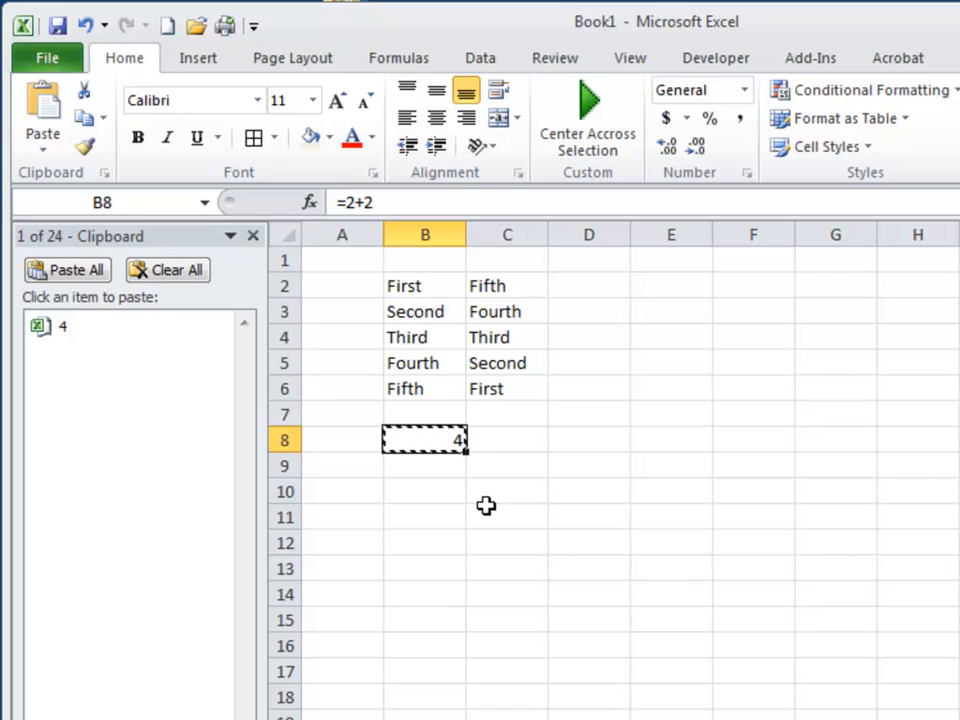
{"action": "key", "text": "Escape"}
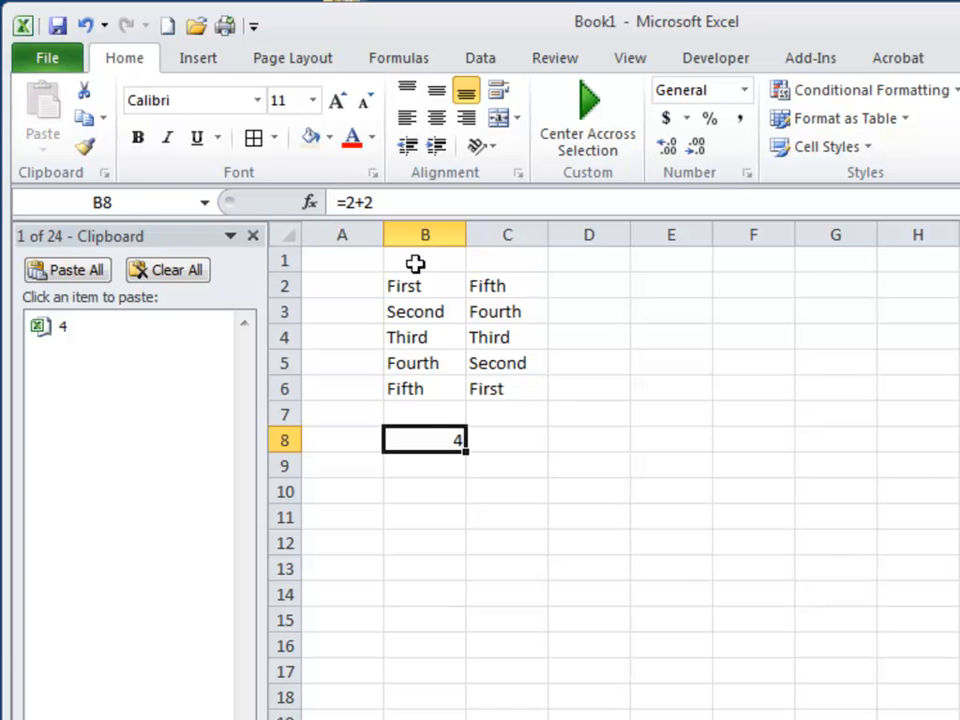
Step: Copy the formula text =2+2 of B8 to the Office Clipboard and paste it into B10
{"action": "left_click_drag", "start_coordinate": [396, 204], "coordinate": [333, 202]}
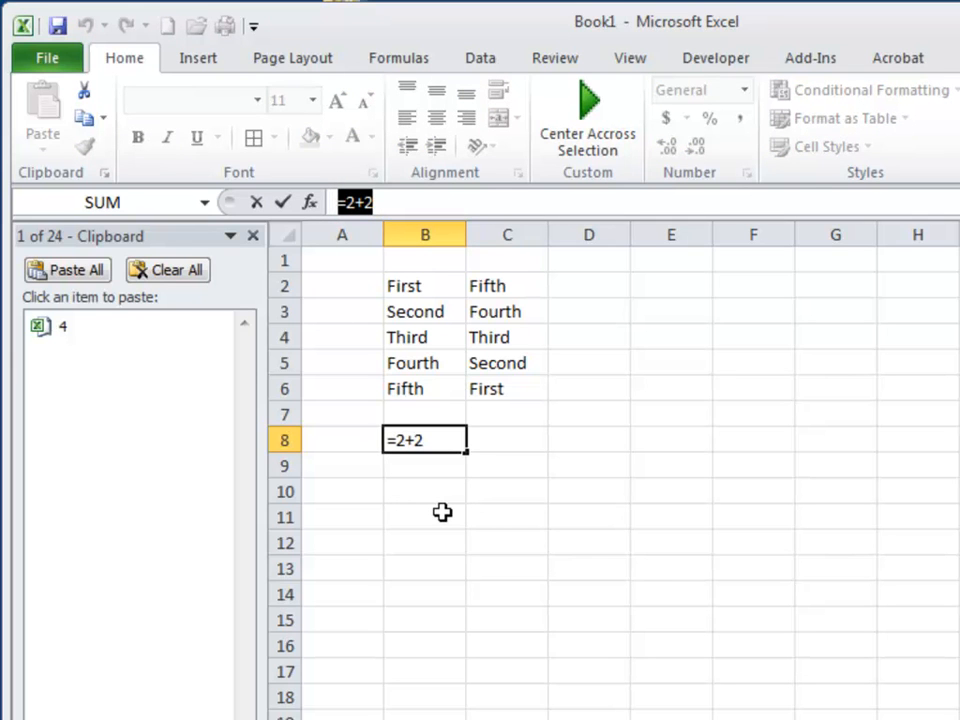
{"action": "key", "text": "ctrl+c"}
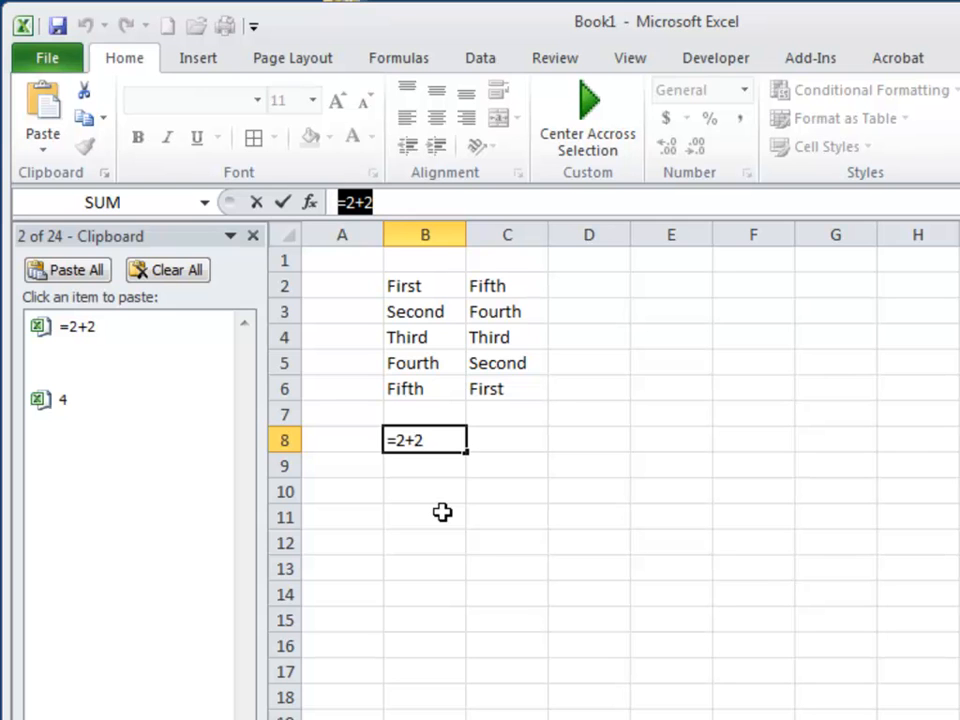
{"action": "key", "text": "ctrl+Return"}
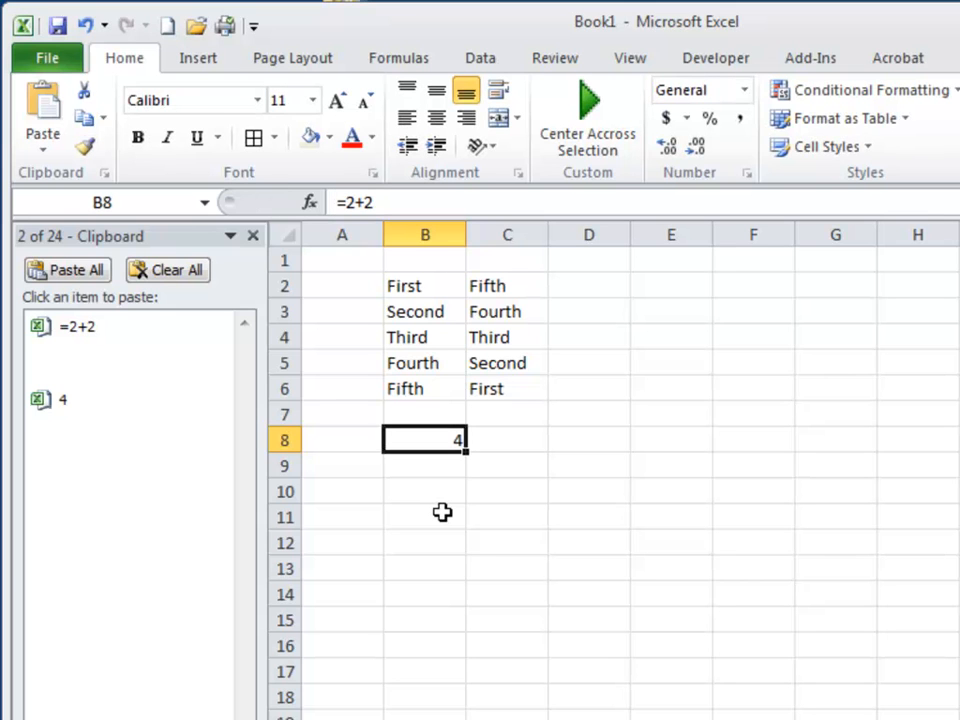
{"action": "left_click", "coordinate": [430, 491]}
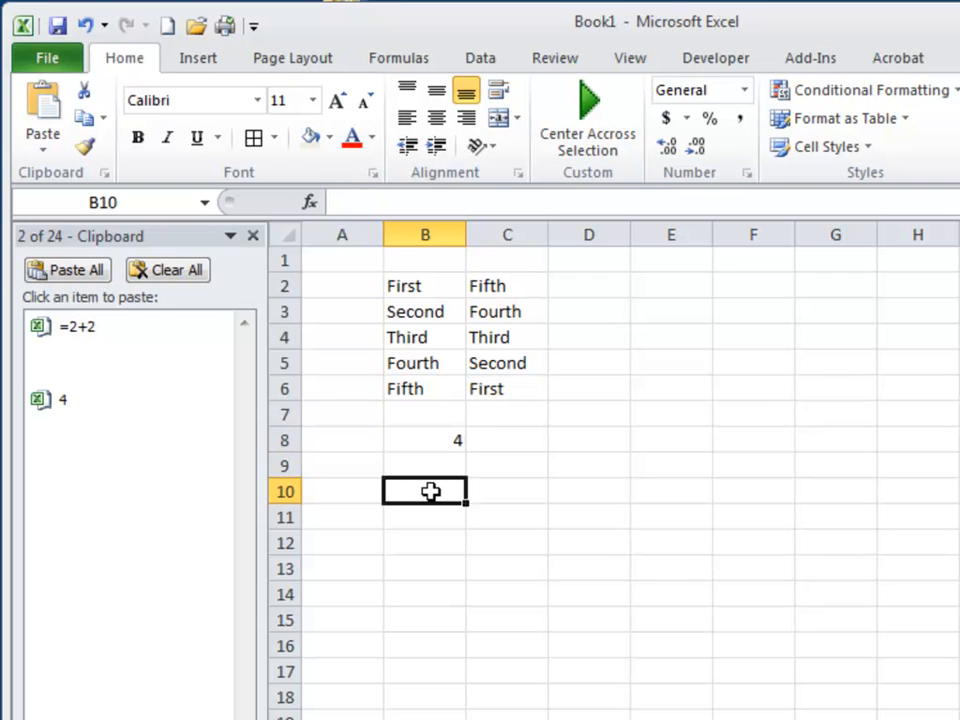
{"action": "left_click", "coordinate": [84, 338]}
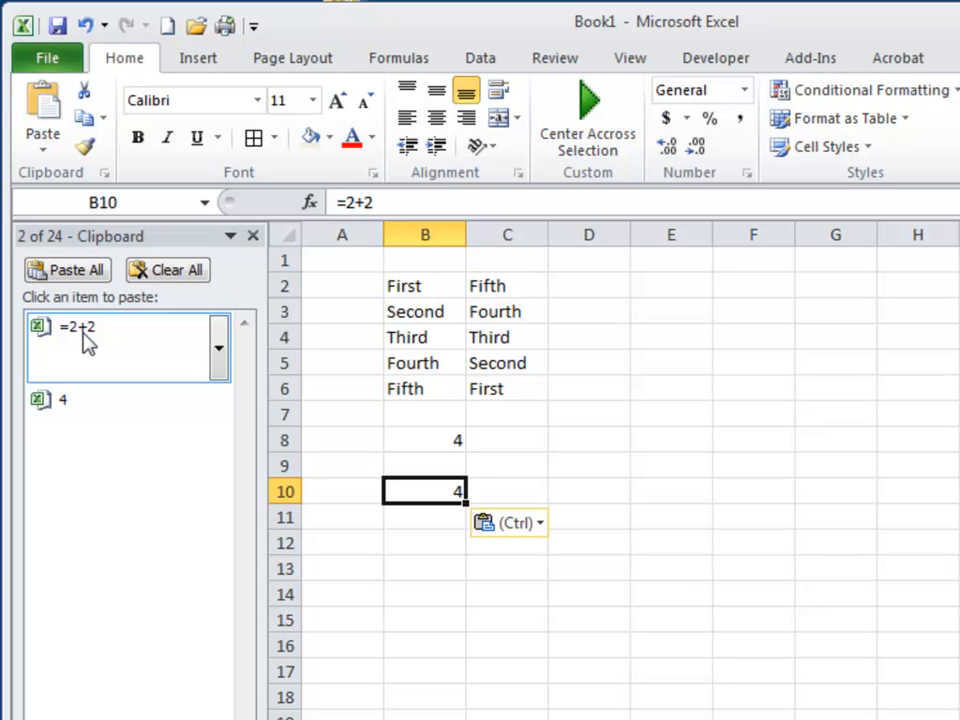
Step: Clear all Office Clipboard items and delete the contents of C2:C6, B8 and B10
{"action": "left_click", "coordinate": [172, 271]}
{"action": "left_click_drag", "start_coordinate": [480, 296], "coordinate": [440, 490]}
{"action": "key", "text": "Delete"}
{"action": "key", "text": "Delete"}
Step: Copy cells B2 to B6 one at a time to the Office Clipboard and clear all the collected items
{"action": "left_click", "coordinate": [404, 292]}
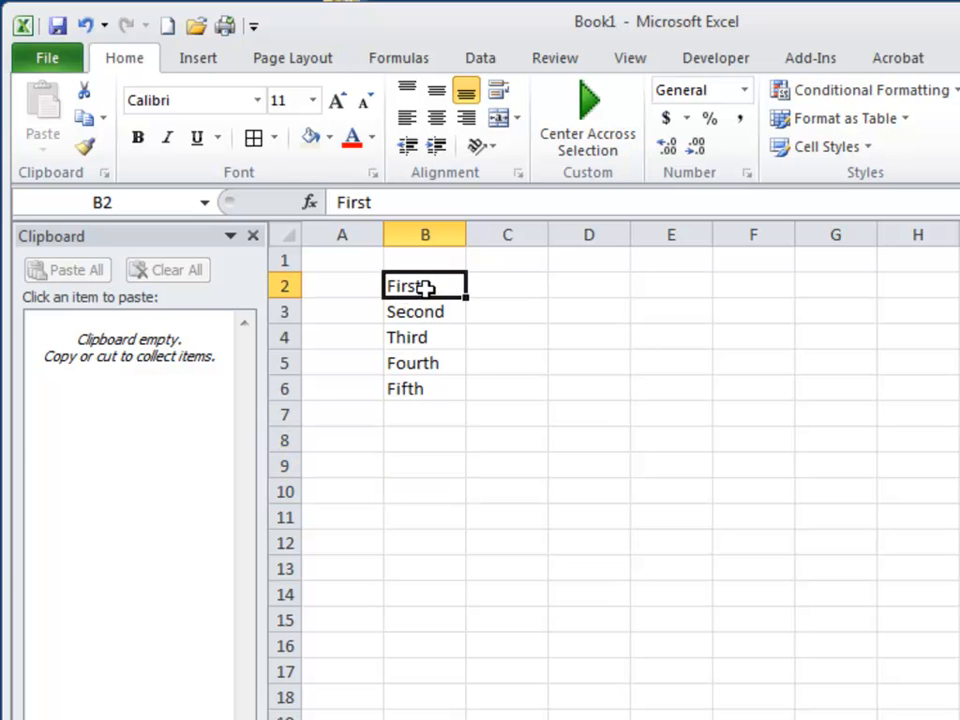
{"action": "key", "text": "ctrl+c"}
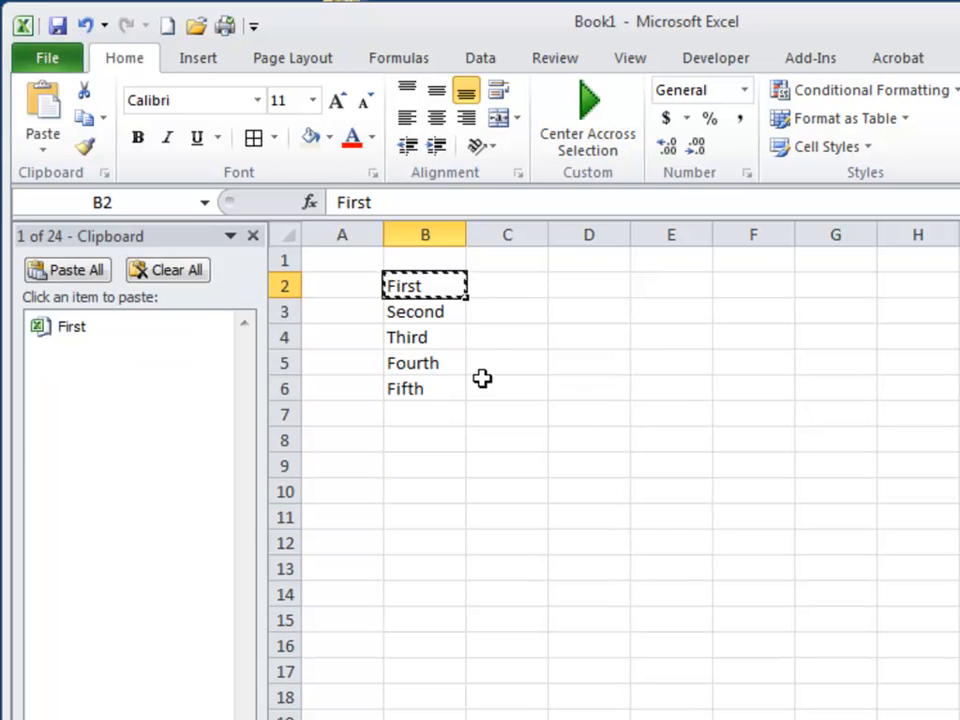
{"action": "left_click", "coordinate": [435, 313]}
{"action": "key", "text": "ctrl+c"}
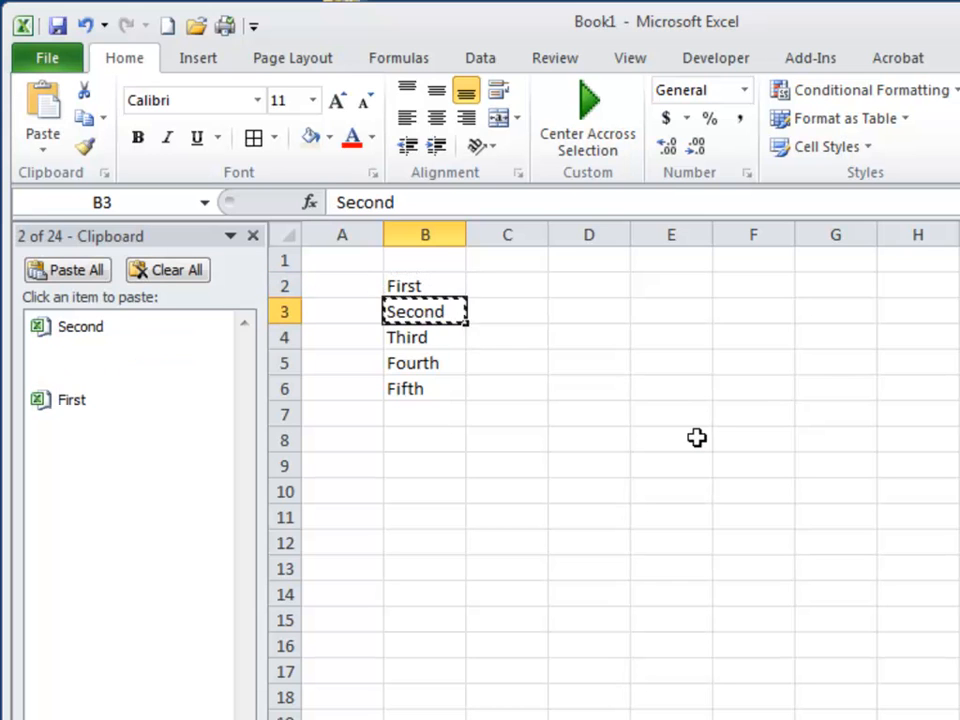
{"action": "key", "text": "Down"}
{"action": "key", "text": "ctrl+c"}
{"action": "key", "text": "Down"}
{"action": "key", "text": "ctrl+c"}
{"action": "key", "text": "Down"}
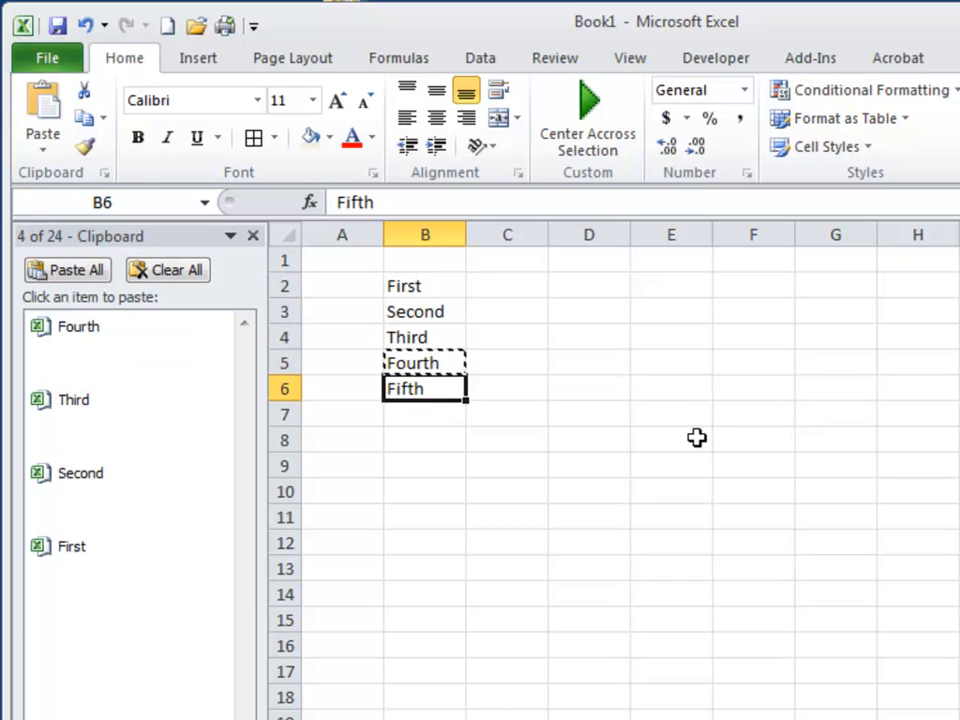
{"action": "key", "text": "ctrl+c"}
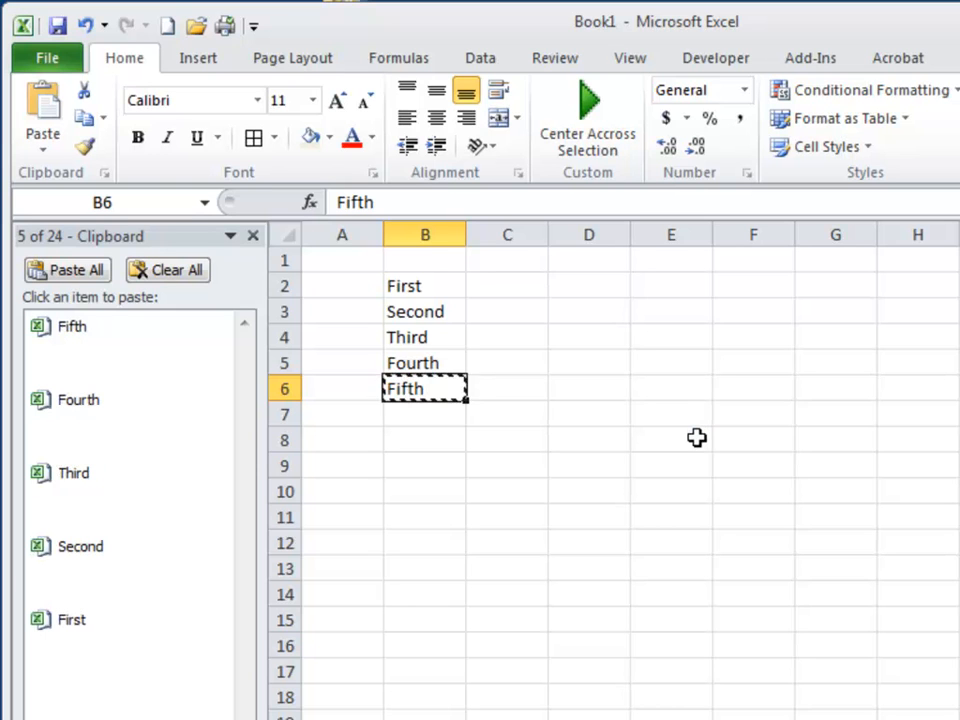
{"action": "left_click", "coordinate": [184, 271]}
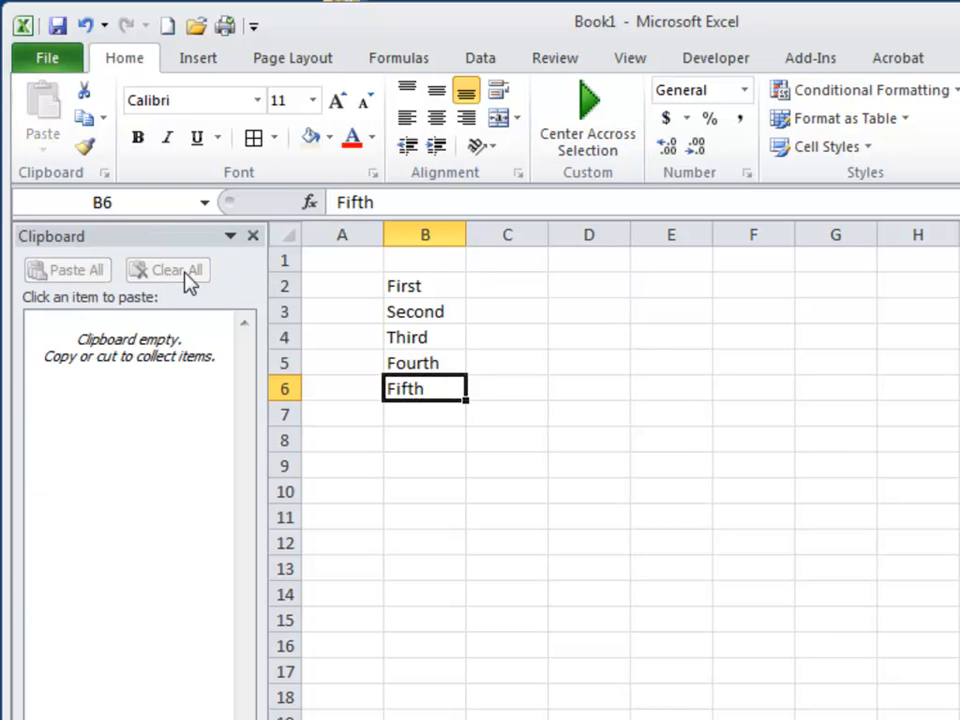
Step: Close the Office Clipboard pane, copy the list entries down to B6 one at a time, and reopen the pane to check the collected items
{"action": "left_click", "coordinate": [254, 236]}
{"action": "left_click", "coordinate": [156, 292]}
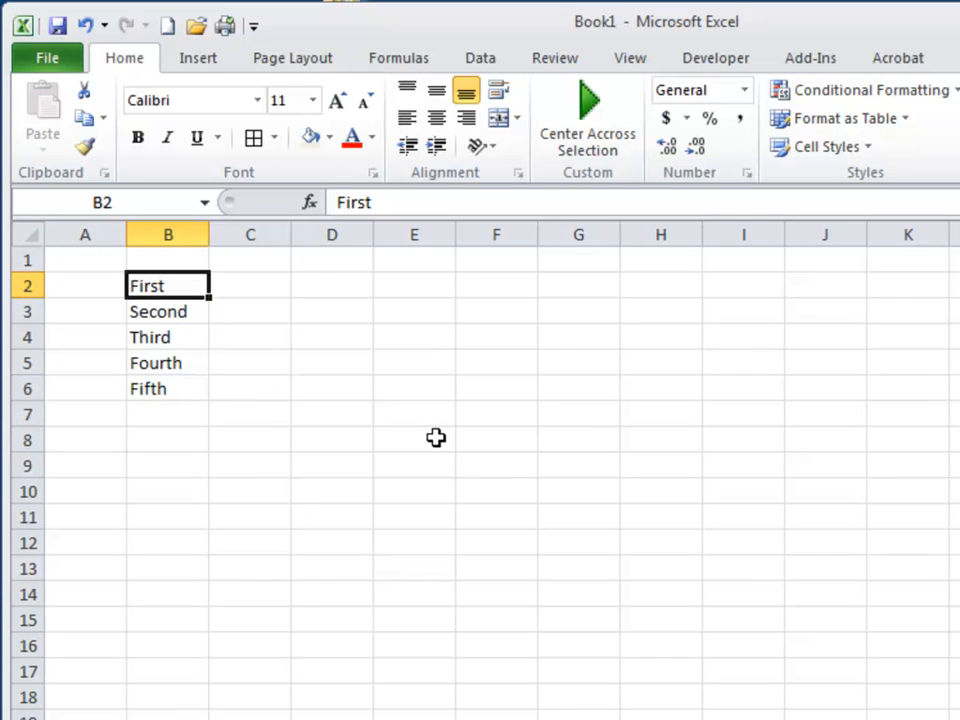
{"action": "key", "text": "Down"}
{"action": "key", "text": "ctrl+c"}
{"action": "key", "text": "Down"}
{"action": "key", "text": "ctrl+c"}
{"action": "key", "text": "Down"}
{"action": "key", "text": "ctrl+c"}
{"action": "key", "text": "Down"}
{"action": "key", "text": "ctrl+c"}
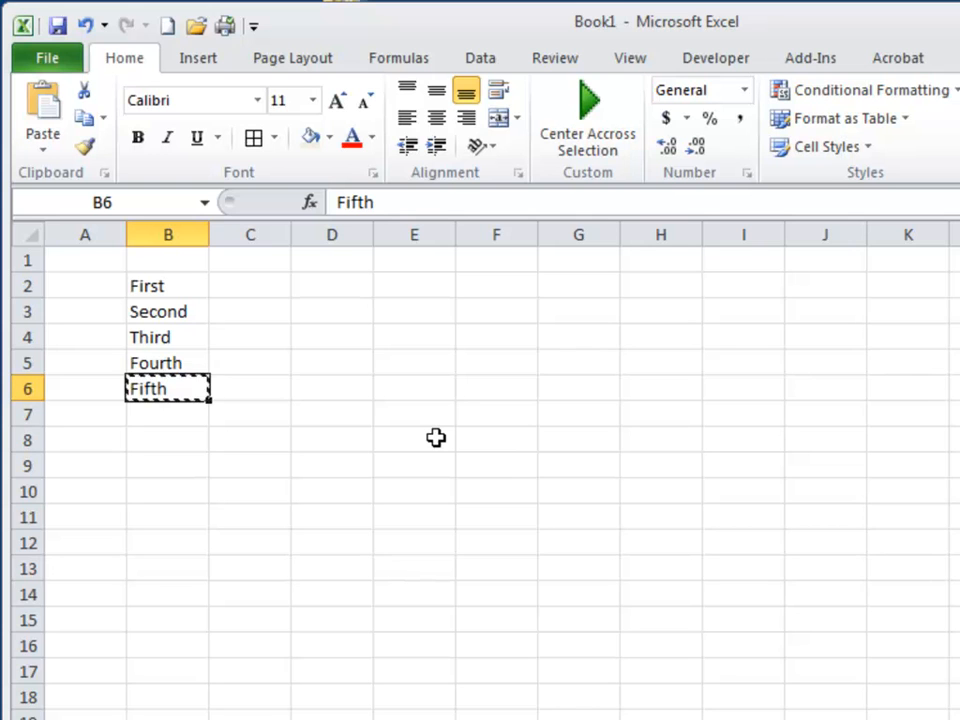
{"action": "left_click", "coordinate": [104, 173]}
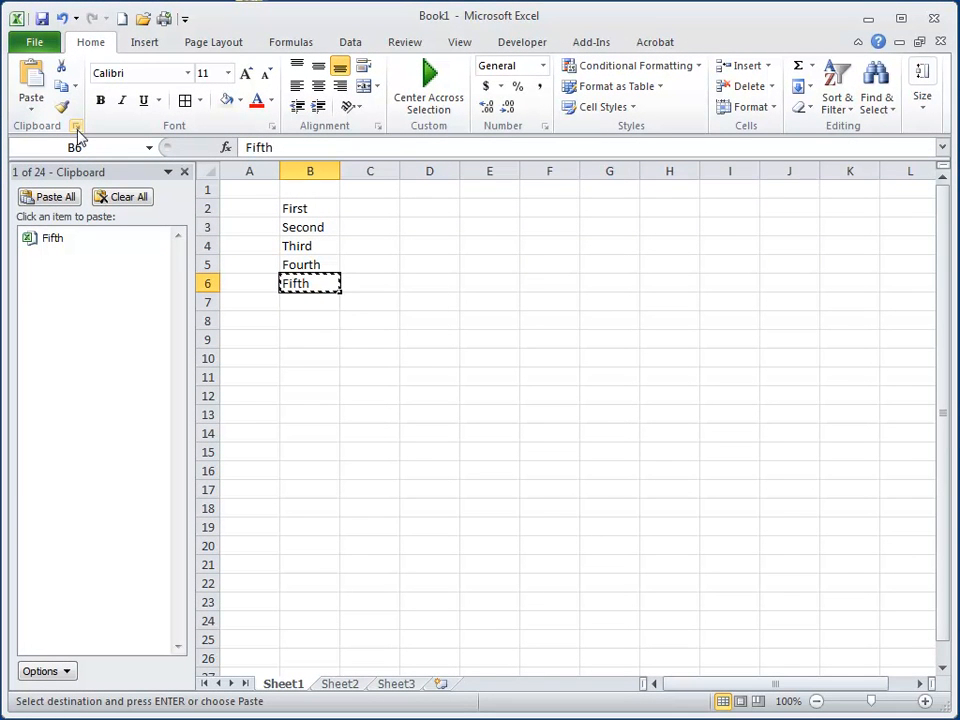
Step: Turn on Collect Without Showing Office Clipboard, clear all collected items and close the Clipboard pane
{"action": "left_click", "coordinate": [64, 671]}
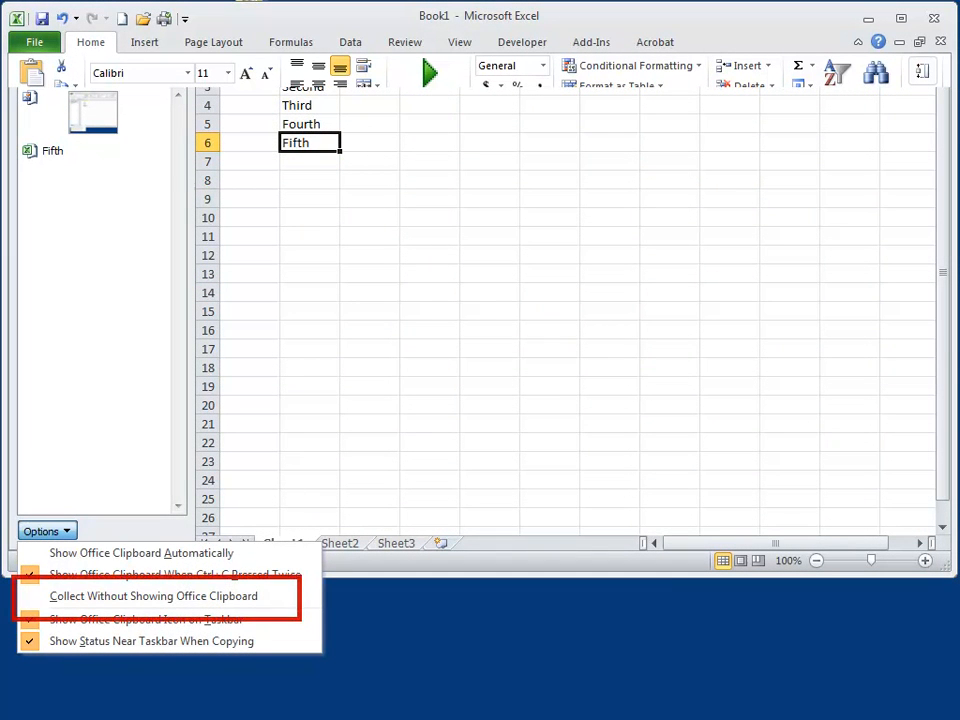
{"action": "left_click", "coordinate": [127, 198]}
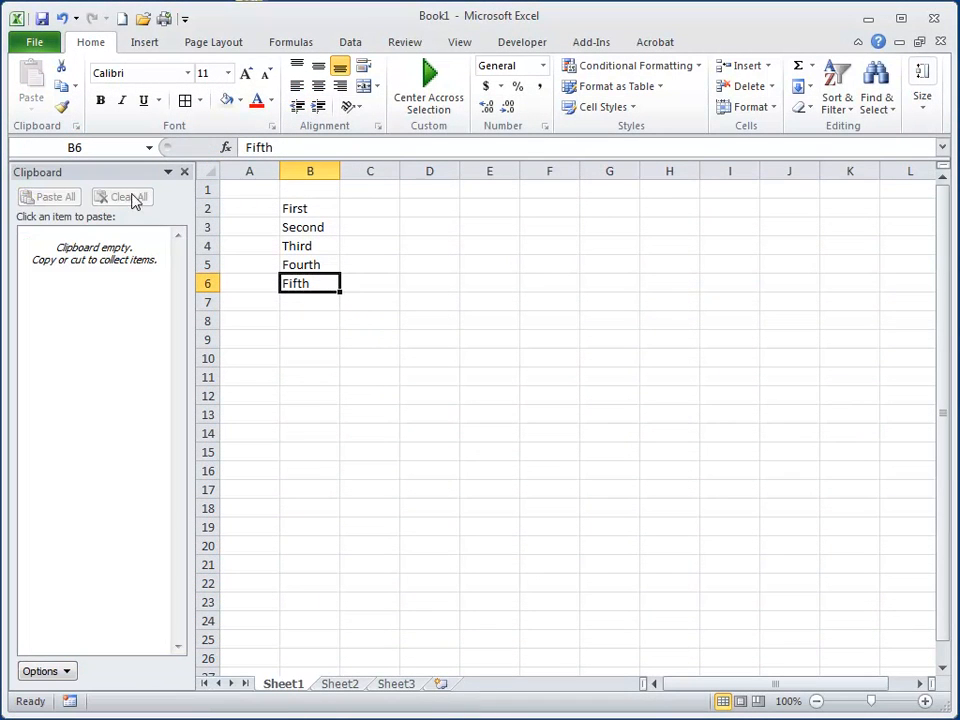
{"action": "left_click", "coordinate": [184, 172]}
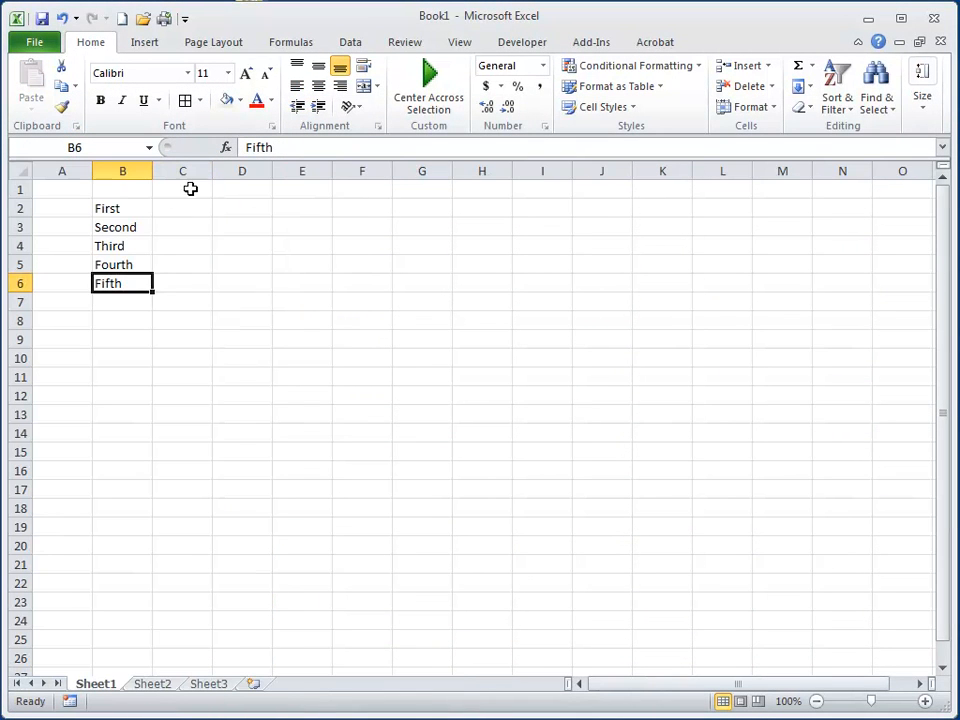
Step: Copy cells B2 to B6 one at a time with the Clipboard pane hidden and display the pane to check the collected items
{"action": "left_click", "coordinate": [118, 210]}
{"action": "key", "text": "ctrl+c"}
{"action": "key", "text": "Down"}
{"action": "key", "text": "ctrl+c"}
{"action": "key", "text": "Down"}
{"action": "key", "text": "ctrl+c"}
{"action": "key", "text": "Down"}
{"action": "key", "text": "ctrl+c"}
{"action": "key", "text": "Down"}
{"action": "key", "text": "ctrl+c"}
{"action": "key", "text": "Down"}
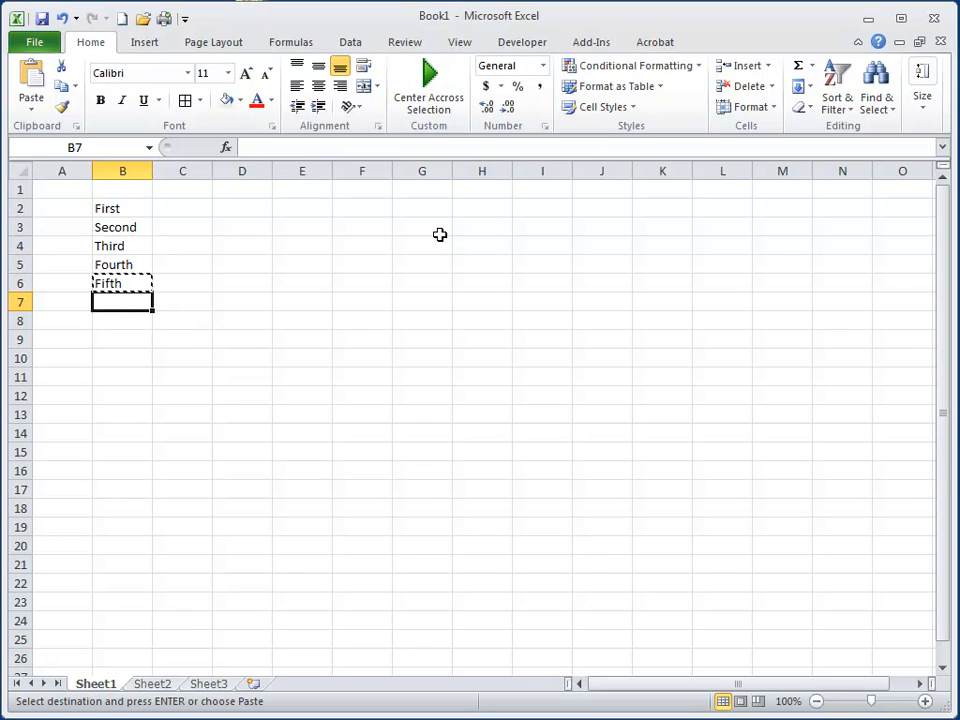
{"action": "left_click", "coordinate": [75, 127]}
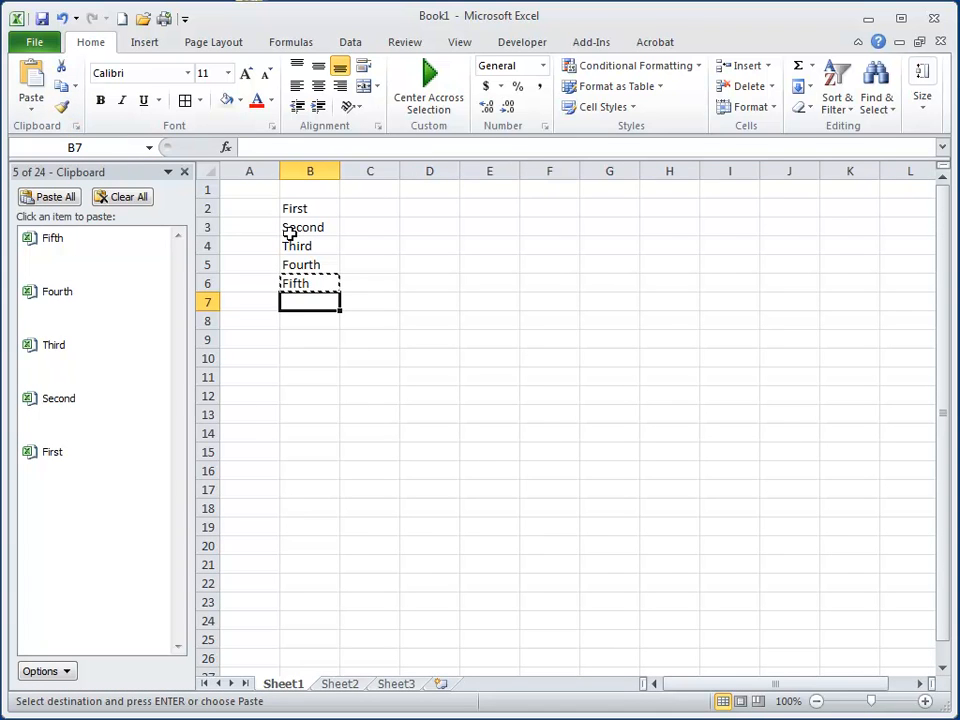